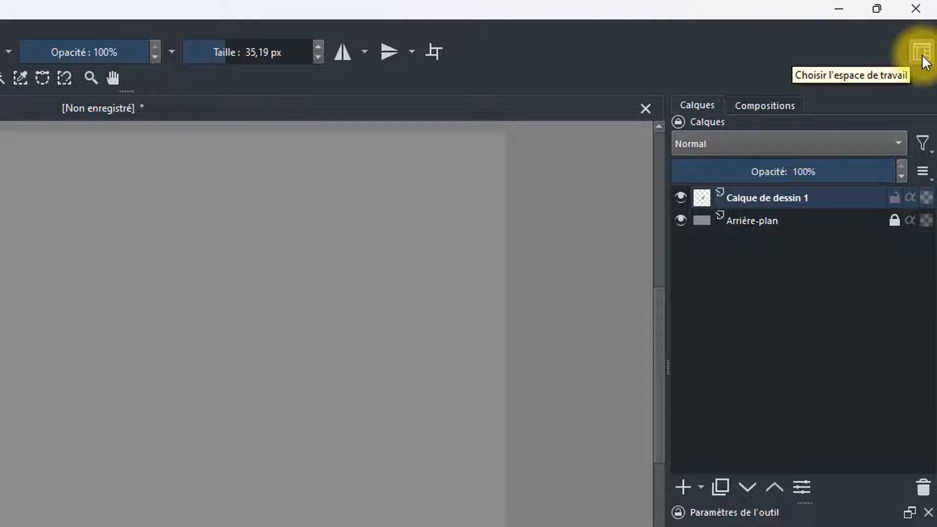
Switch to the Storyboarding workspace and enlarge the overview preview above the layers
click(922, 54)
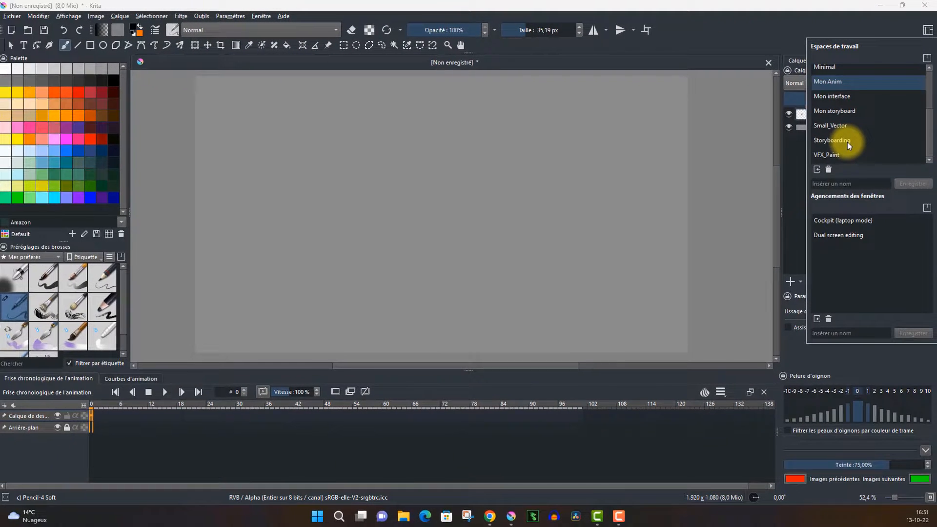
mouse_move(780, 247)
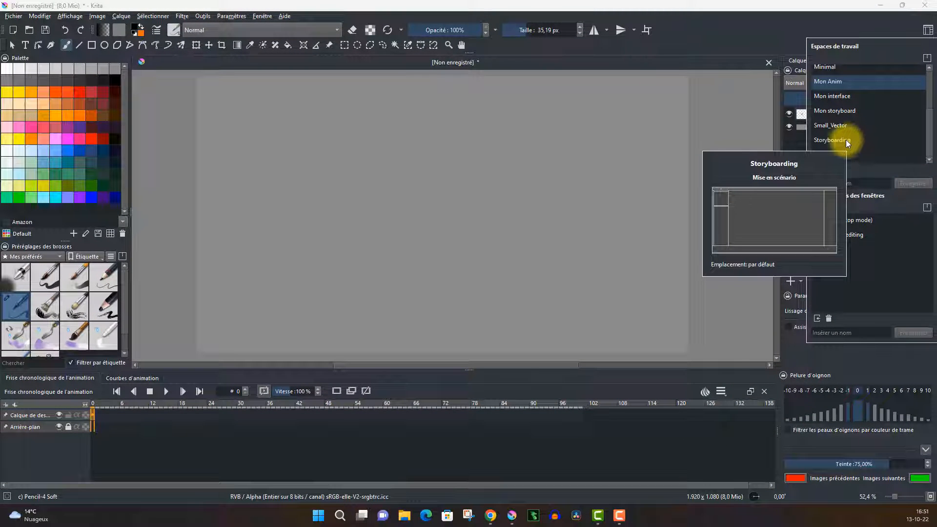
click(845, 140)
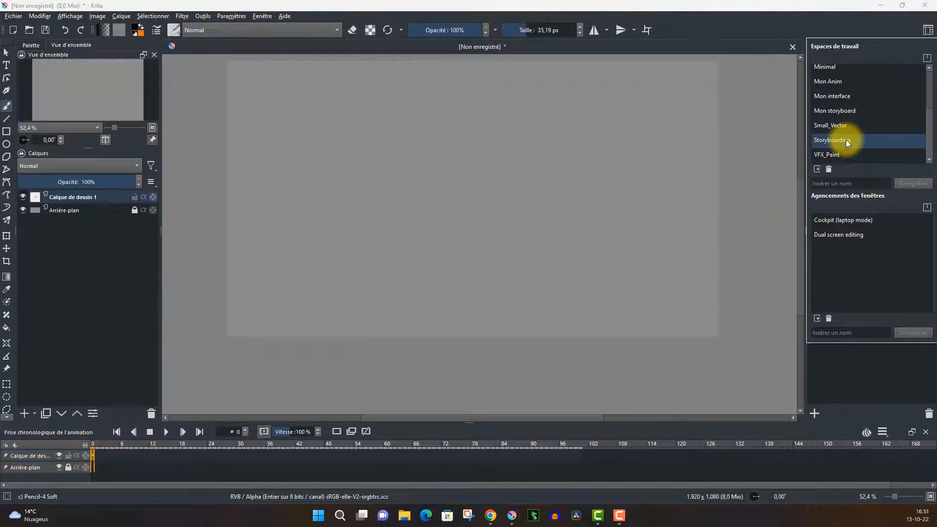
click(890, 381)
drag(505, 146, 526, 187)
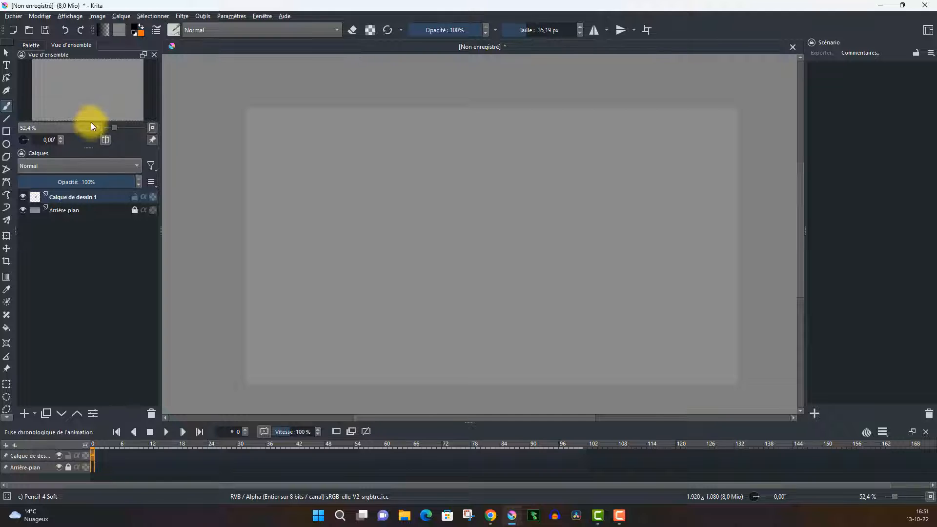
drag(94, 145, 90, 160)
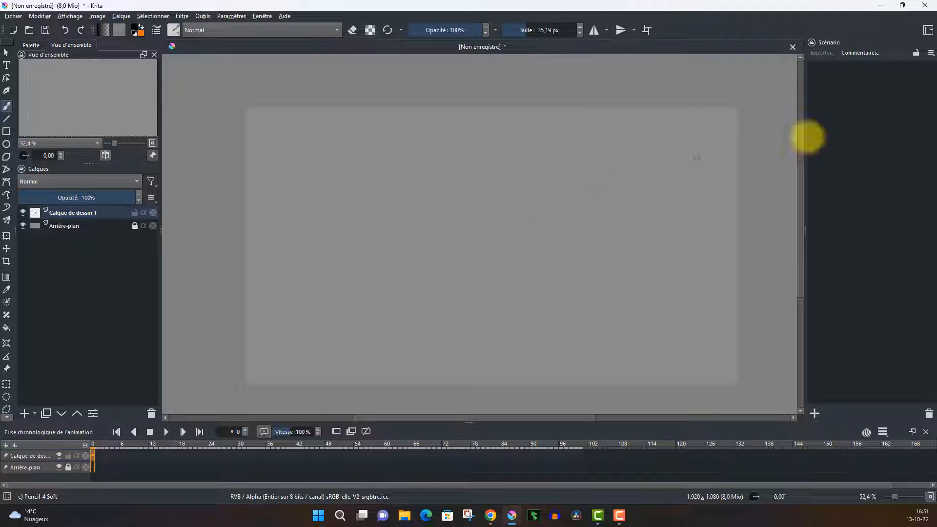
Load the custom "Mon storyboard" workspace and reduce the height of the animation timeline area
click(928, 32)
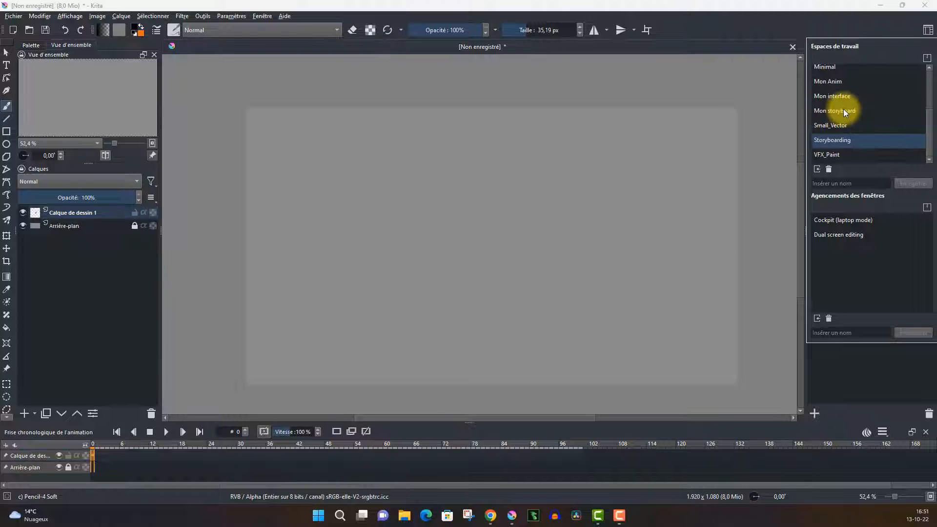
mouse_move(841, 115)
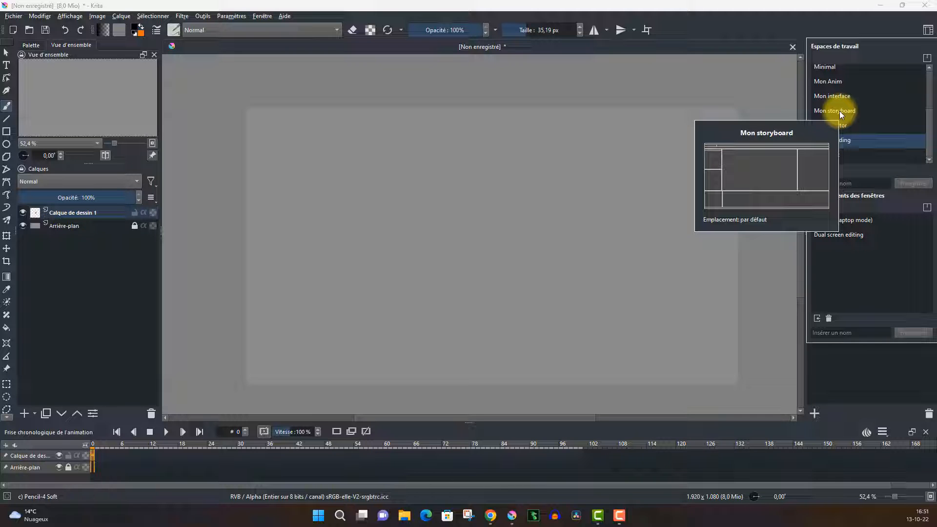
click(842, 114)
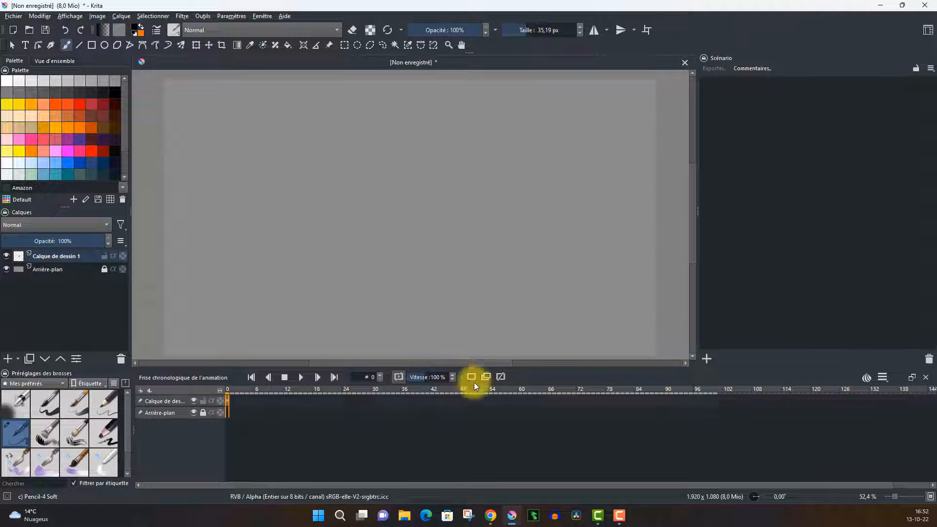
drag(464, 373, 473, 418)
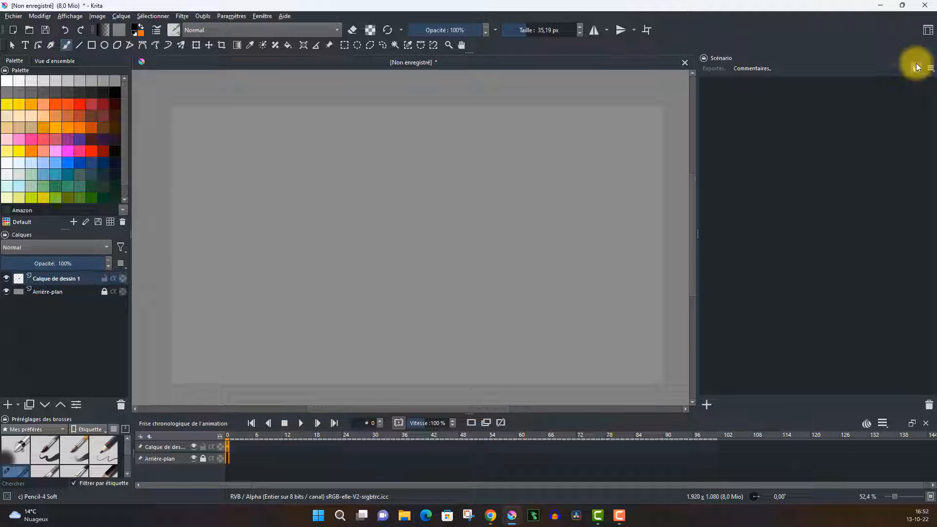
Examine which dockers are enabled for the current storyboard workspace
click(226, 16)
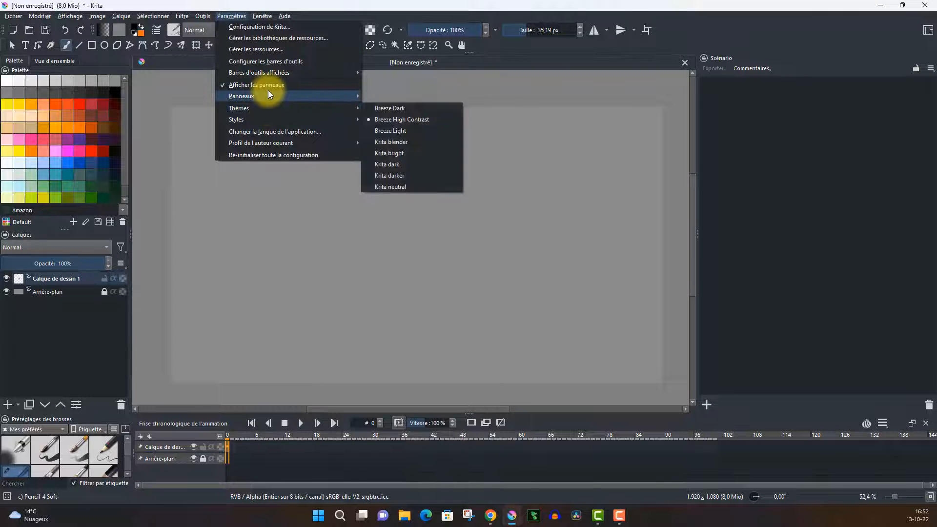
mouse_move(270, 96)
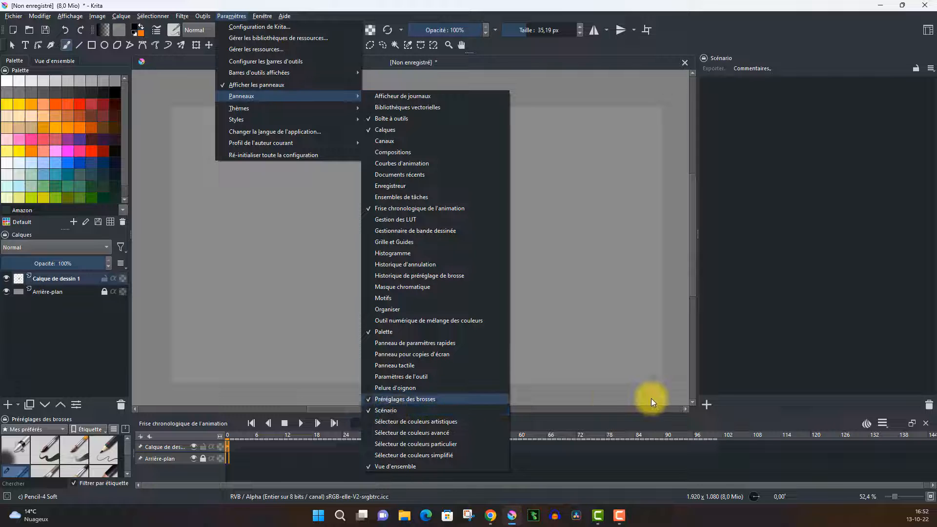
click(737, 409)
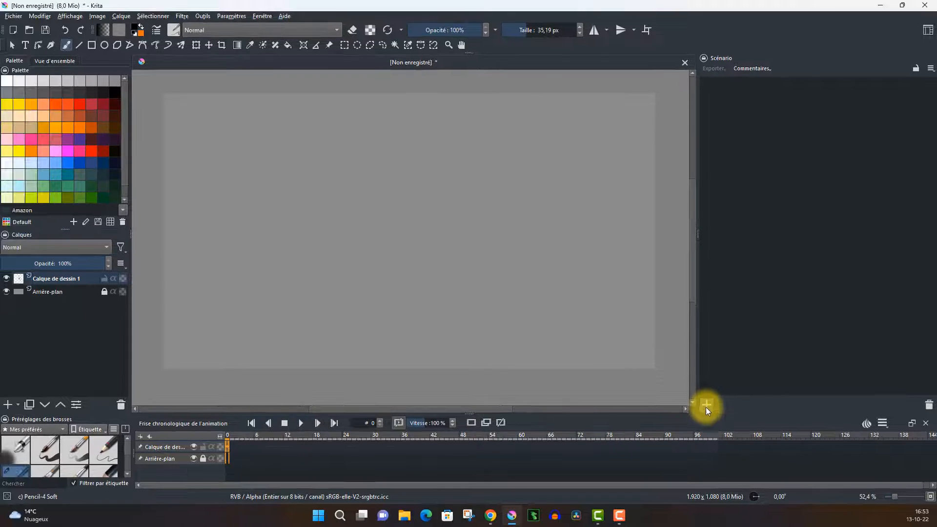
Add a first scene to the storyboard and name it "acte 1"
click(568, 331)
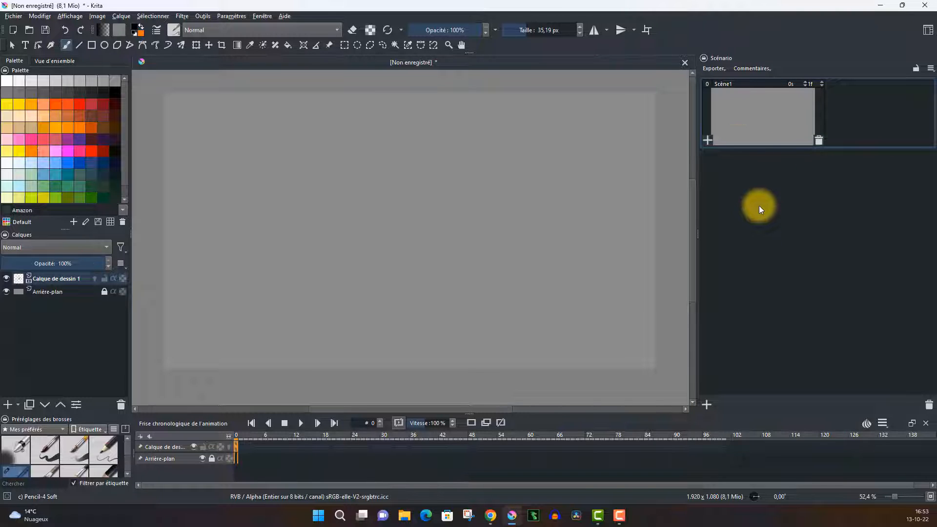
double_click(728, 84)
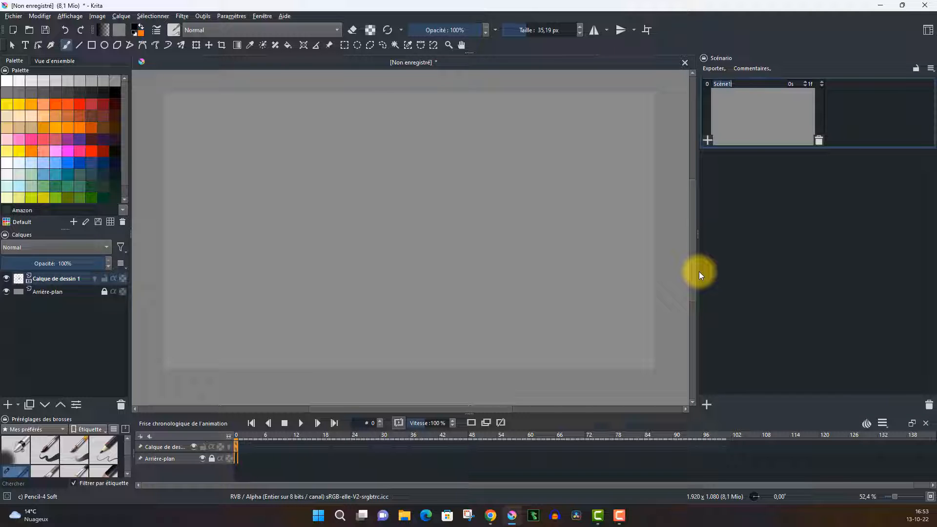
text(acte)
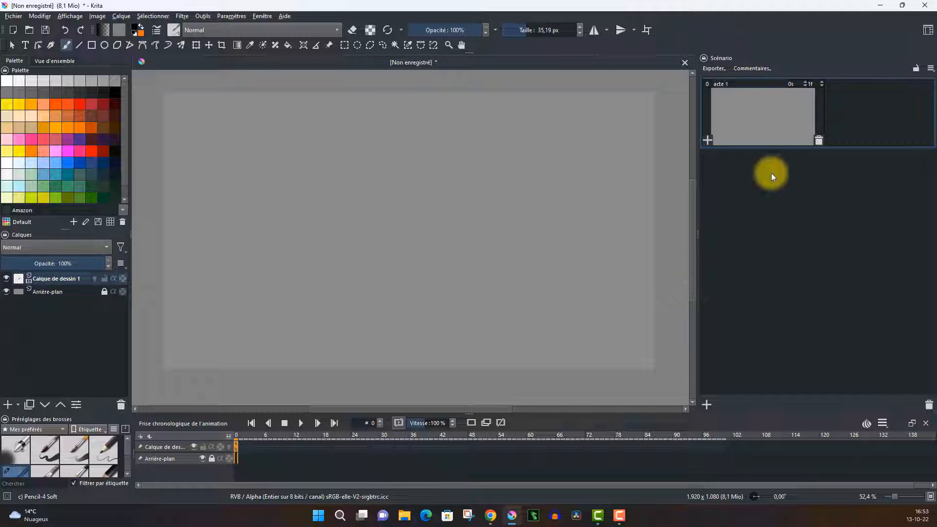
key(Return)
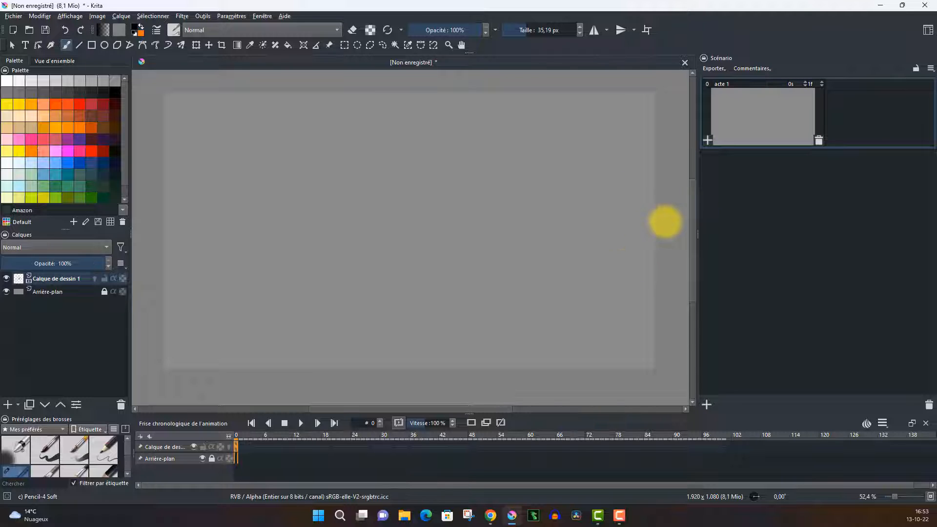
Choose black and sketch a figure's head, neck, torso and hips in profile on the canvas's left side, using a 27.73 px brush
drag(516, 251, 525, 262)
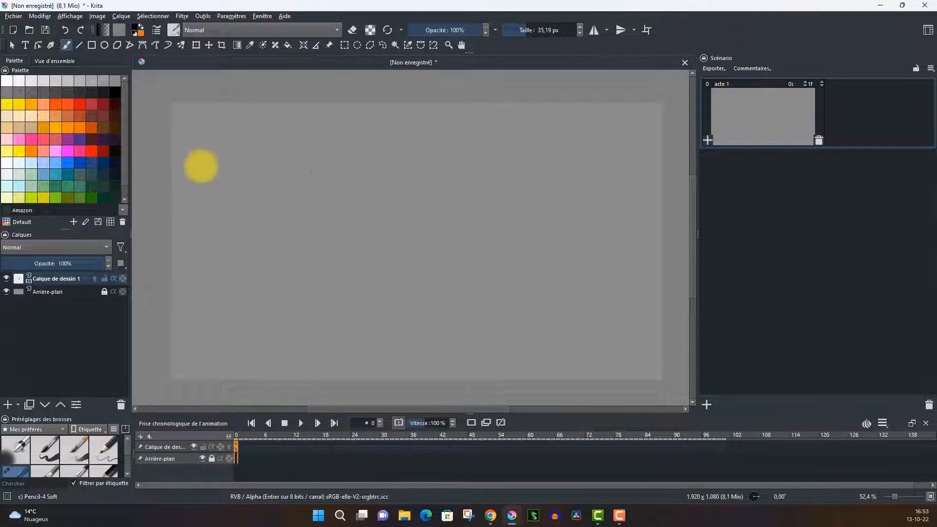
click(114, 92)
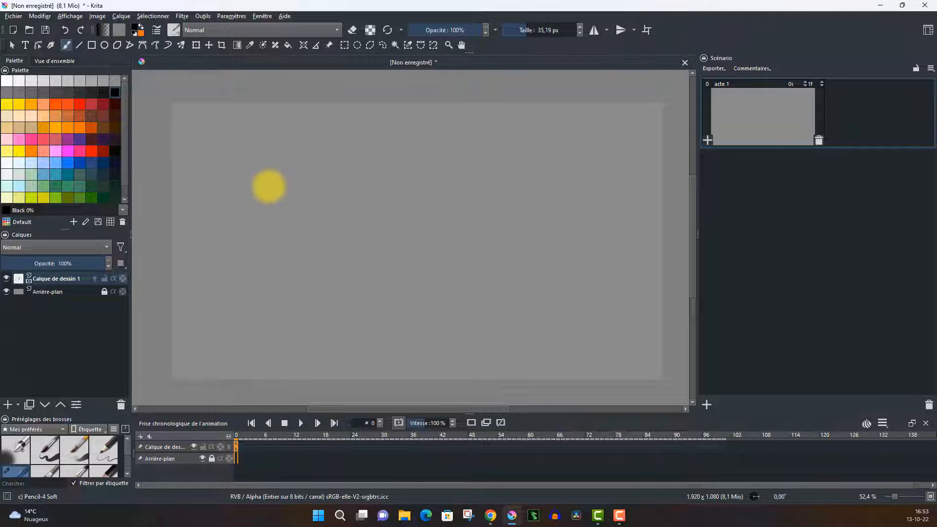
mouse_move(267, 190)
mouse_down()
mouse_move(283, 157)
mouse_move(268, 180)
mouse_move(299, 188)
mouse_move(285, 160)
mouse_move(276, 175)
mouse_move(278, 162)
mouse_move(290, 194)
mouse_move(304, 160)
mouse_move(275, 165)
mouse_move(272, 189)
mouse_move(295, 173)
mouse_move(275, 154)
mouse_move(267, 184)
mouse_move(299, 155)
mouse_move(297, 192)
mouse_move(267, 187)
mouse_move(304, 171)
mouse_move(278, 148)
mouse_move(270, 172)
mouse_move(303, 159)
mouse_move(265, 198)
mouse_move(299, 187)
mouse_move(290, 150)
mouse_move(266, 184)
mouse_move(295, 161)
mouse_move(293, 200)
mouse_up()
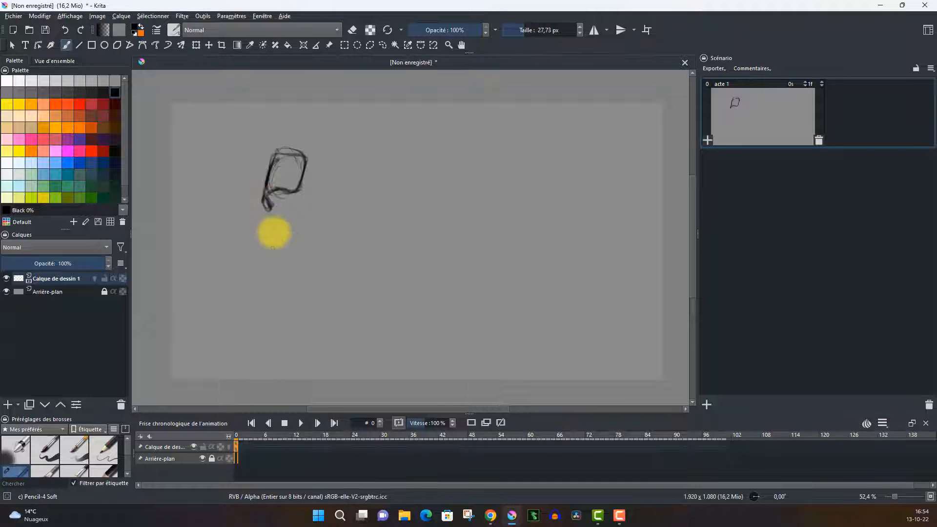
drag(274, 156, 250, 233)
mouse_move(264, 195)
mouse_down()
mouse_move(249, 246)
mouse_move(273, 201)
mouse_move(263, 239)
mouse_move(260, 203)
mouse_move(248, 244)
mouse_move(256, 211)
mouse_move(253, 227)
mouse_move(277, 225)
mouse_move(272, 249)
mouse_move(254, 215)
mouse_move(299, 198)
mouse_move(268, 188)
mouse_move(237, 260)
mouse_move(263, 210)
mouse_move(243, 277)
mouse_move(243, 253)
mouse_move(258, 290)
mouse_move(248, 242)
mouse_move(236, 265)
mouse_move(271, 220)
mouse_move(271, 202)
mouse_move(271, 251)
mouse_move(250, 228)
mouse_move(251, 253)
mouse_move(272, 274)
mouse_move(248, 259)
mouse_move(252, 293)
mouse_move(275, 267)
mouse_move(253, 291)
mouse_move(255, 271)
mouse_move(272, 271)
mouse_move(259, 296)
mouse_up()
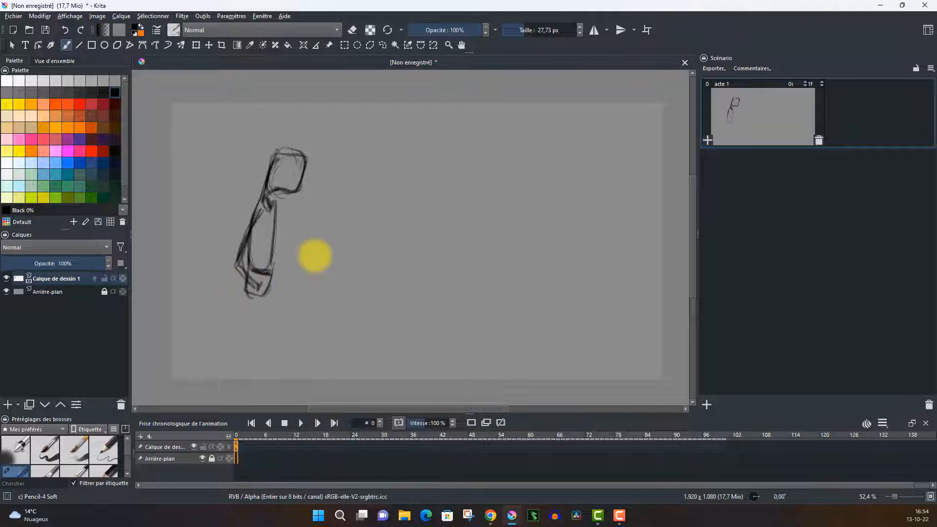
Sketch the figure's two legs and feet in a walking stride and reinforce the body outline
mouse_move(252, 254)
mouse_down()
mouse_move(248, 298)
mouse_move(297, 350)
mouse_move(258, 304)
mouse_move(294, 340)
mouse_move(265, 292)
mouse_move(283, 339)
mouse_move(301, 359)
mouse_up()
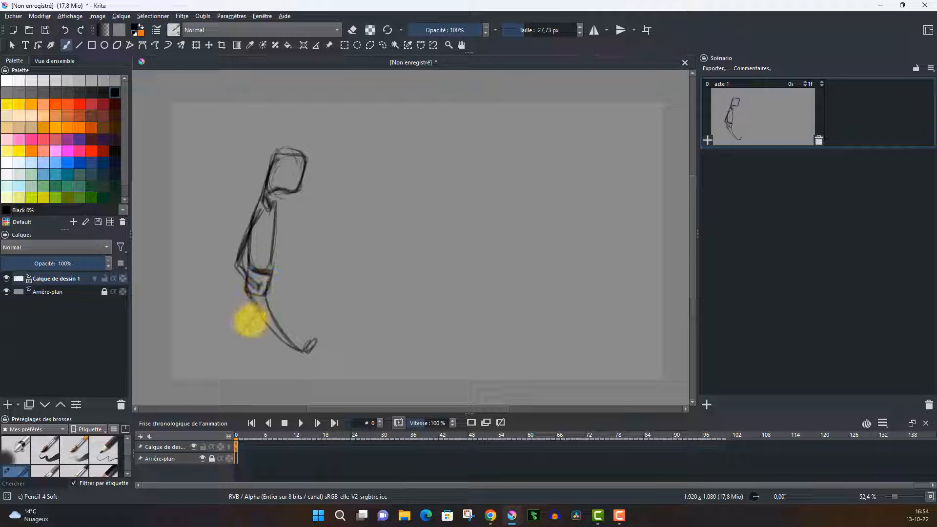
drag(264, 307, 207, 349)
mouse_move(247, 309)
mouse_down()
mouse_move(216, 356)
mouse_move(204, 347)
mouse_move(214, 348)
mouse_up()
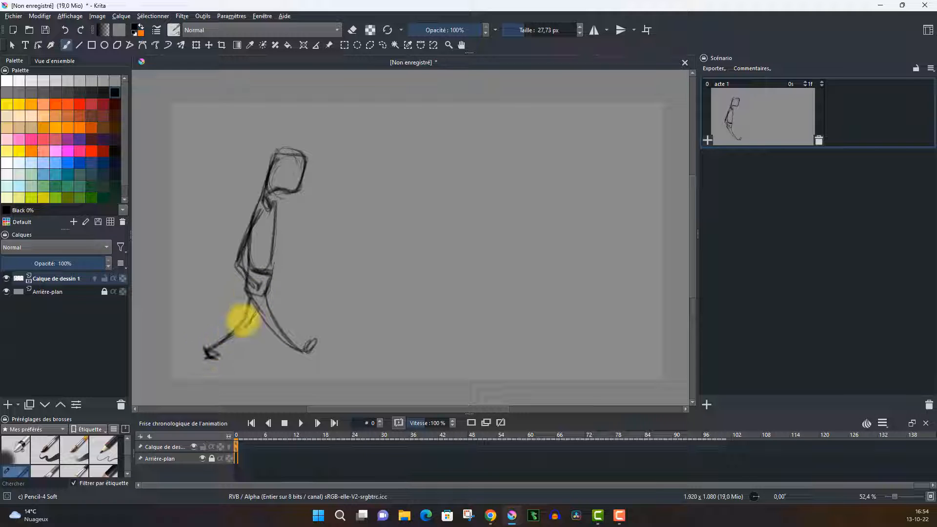
mouse_move(254, 301)
mouse_down()
mouse_move(293, 345)
mouse_move(314, 351)
mouse_move(303, 347)
mouse_up()
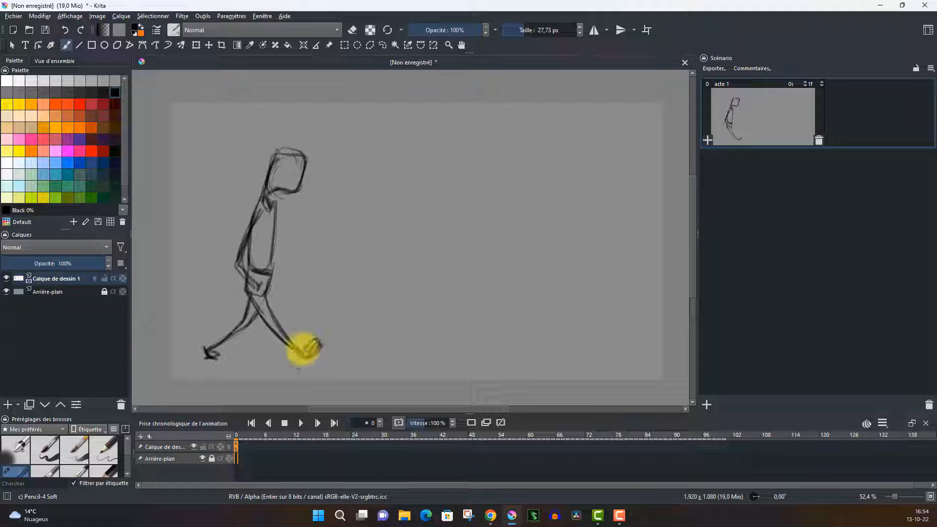
mouse_move(267, 197)
mouse_down()
mouse_move(270, 176)
mouse_move(299, 152)
mouse_move(297, 183)
mouse_move(265, 173)
mouse_move(280, 148)
mouse_move(313, 152)
mouse_move(298, 184)
mouse_move(284, 327)
mouse_move(250, 222)
mouse_move(246, 278)
mouse_move(239, 263)
mouse_move(267, 305)
mouse_move(250, 314)
mouse_up()
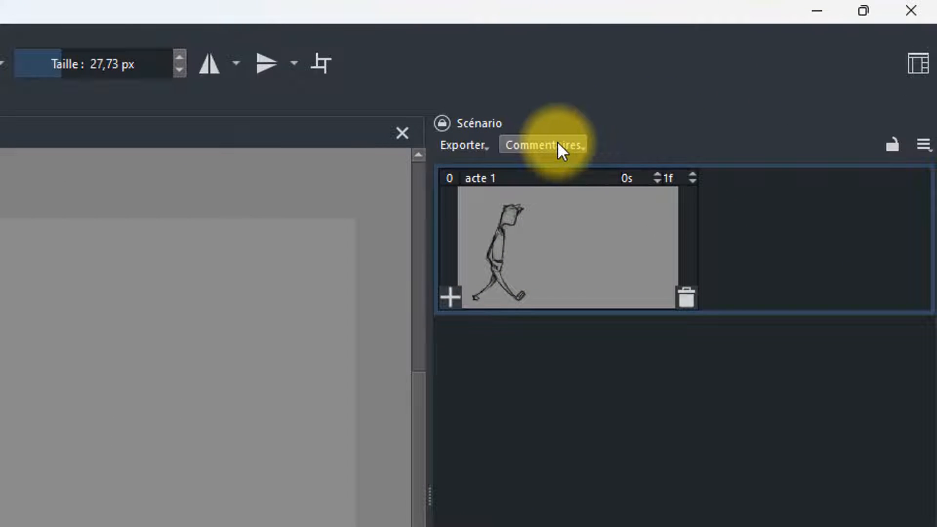
Add a storyboard comment field named "coup de foudre"
click(559, 145)
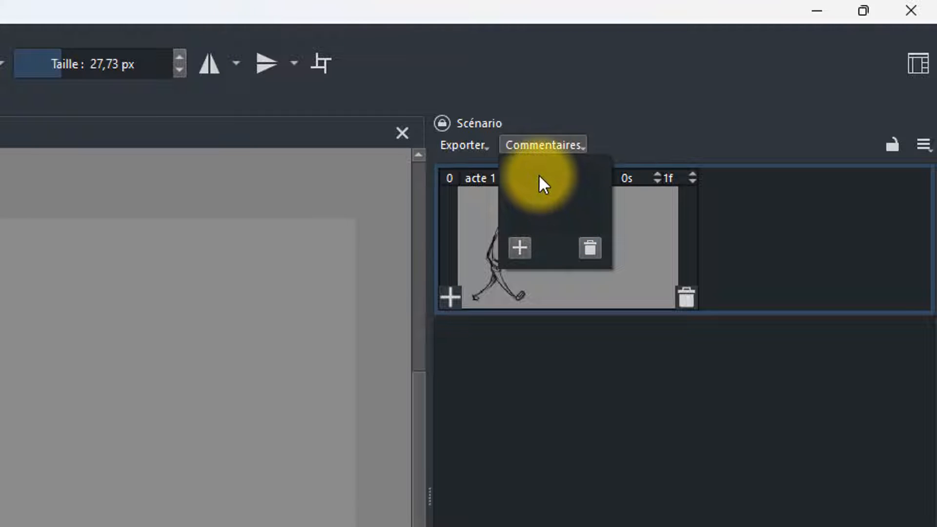
click(519, 248)
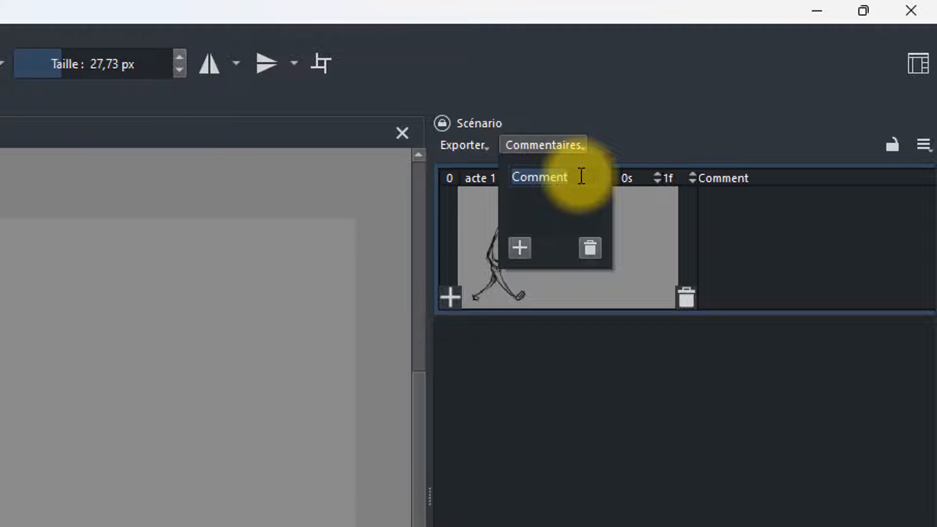
text(coup de foudre)
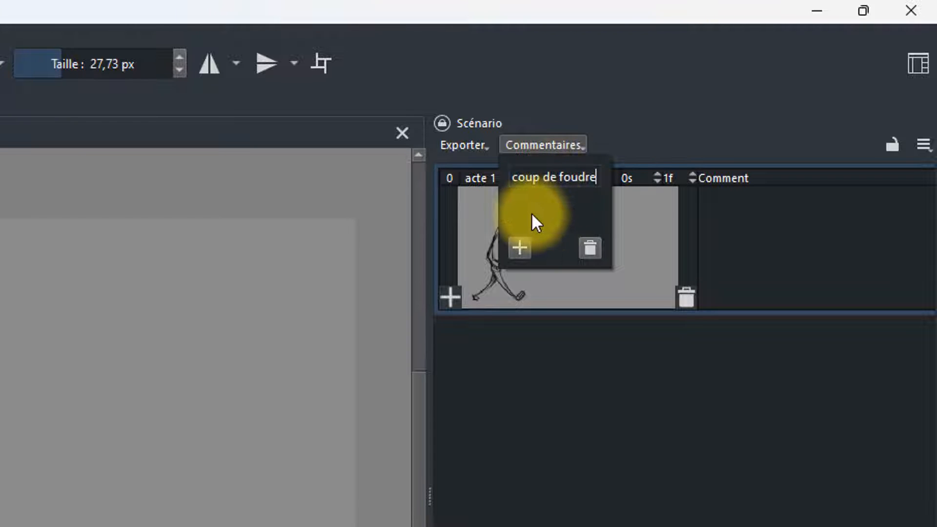
key(Return)
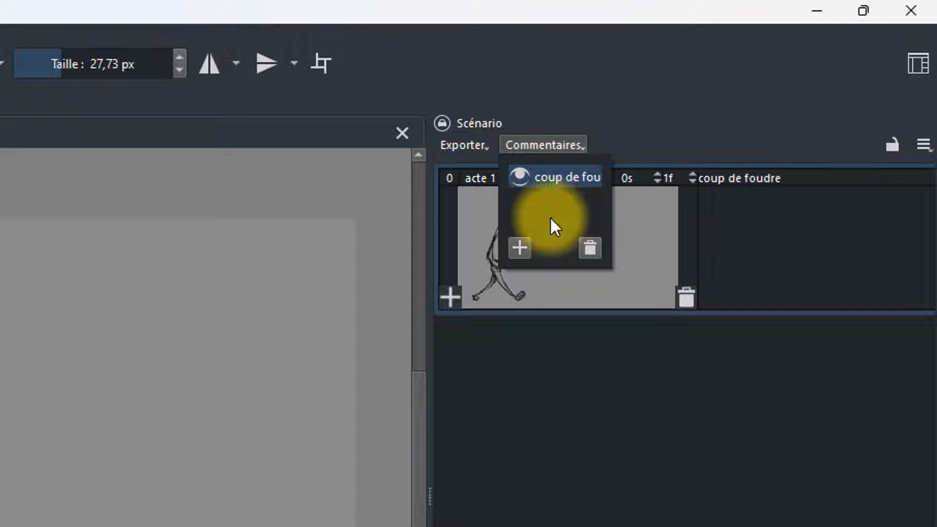
Toggle the visibility of the "coup de foudre" comment field several times, ending with it shown
click(520, 178)
click(520, 177)
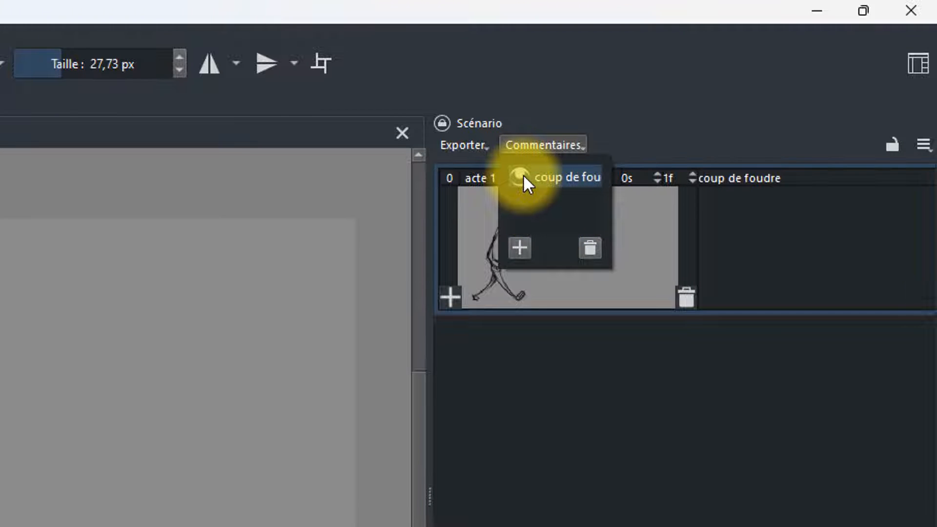
click(524, 174)
click(524, 174)
click(525, 175)
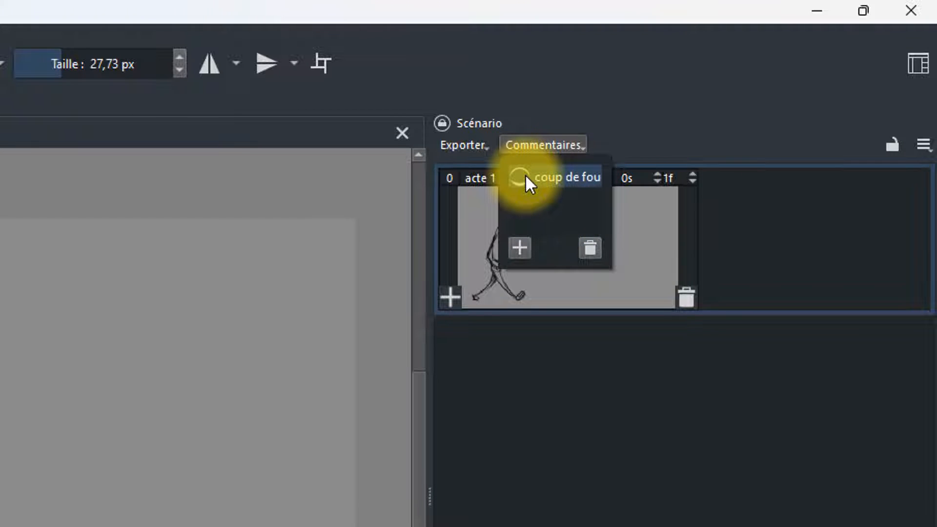
click(525, 175)
click(526, 174)
click(528, 176)
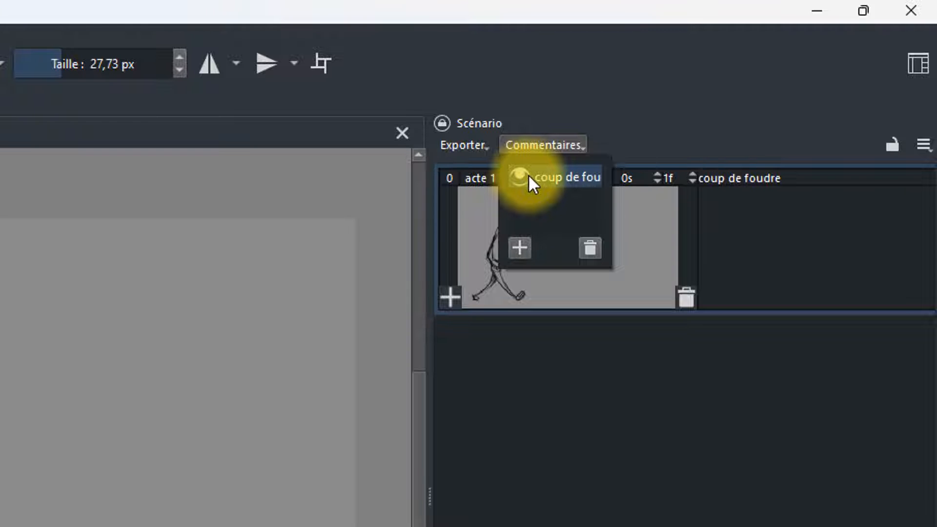
Delete the storyboard's comment field and recreate it with the name "coup de foudre"
click(589, 247)
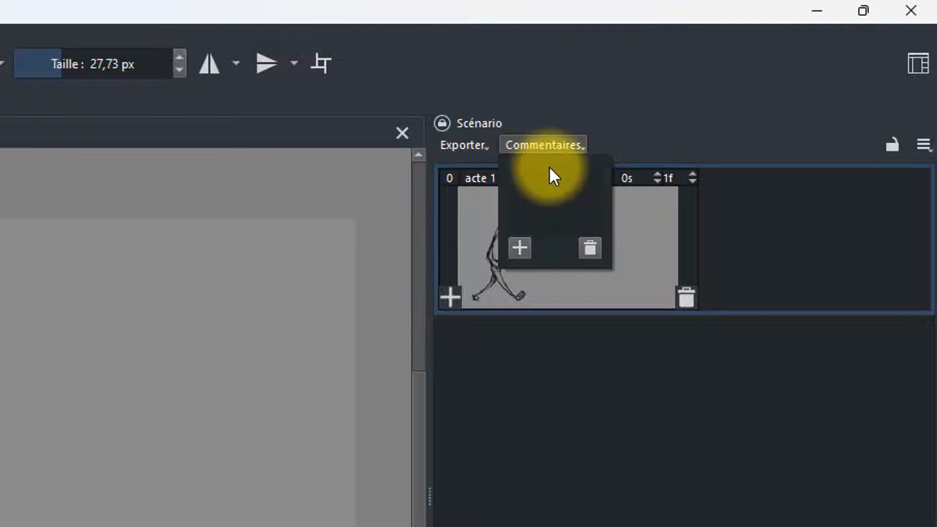
click(524, 244)
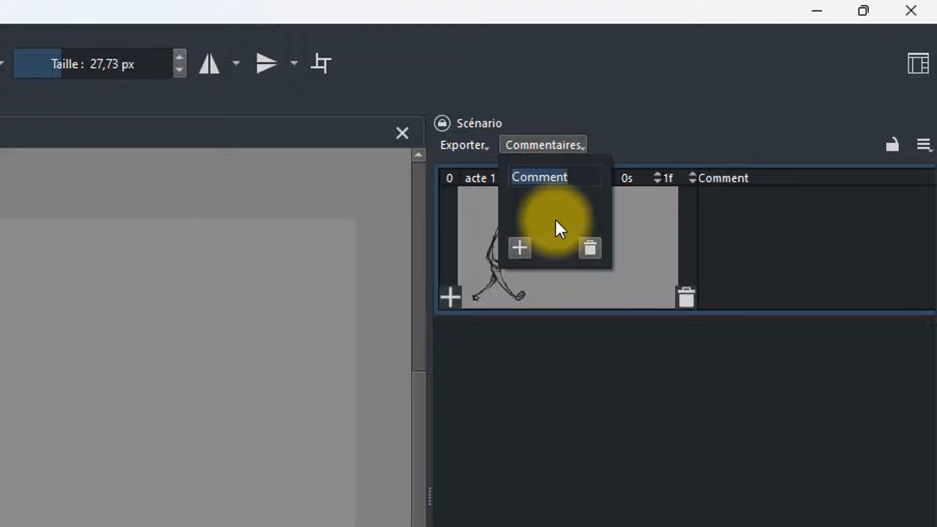
text(coup )
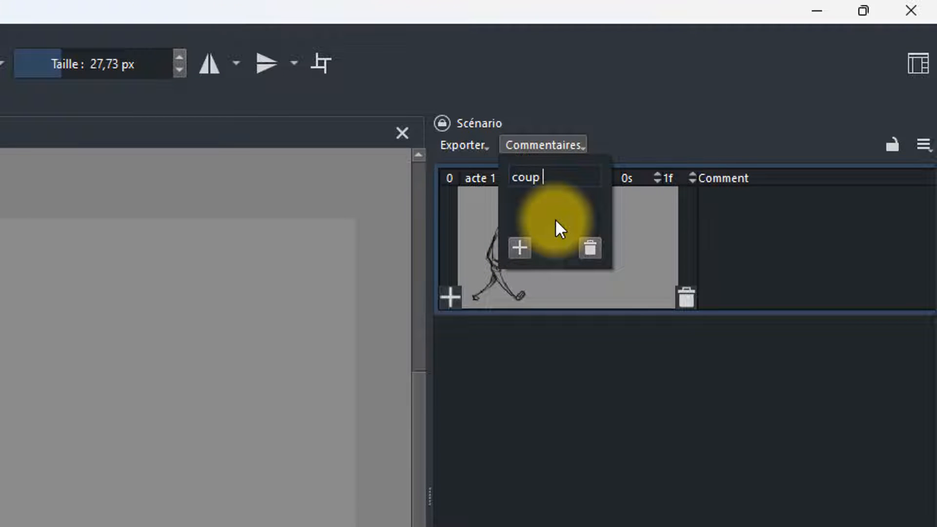
text(de foudre)
key(Return)
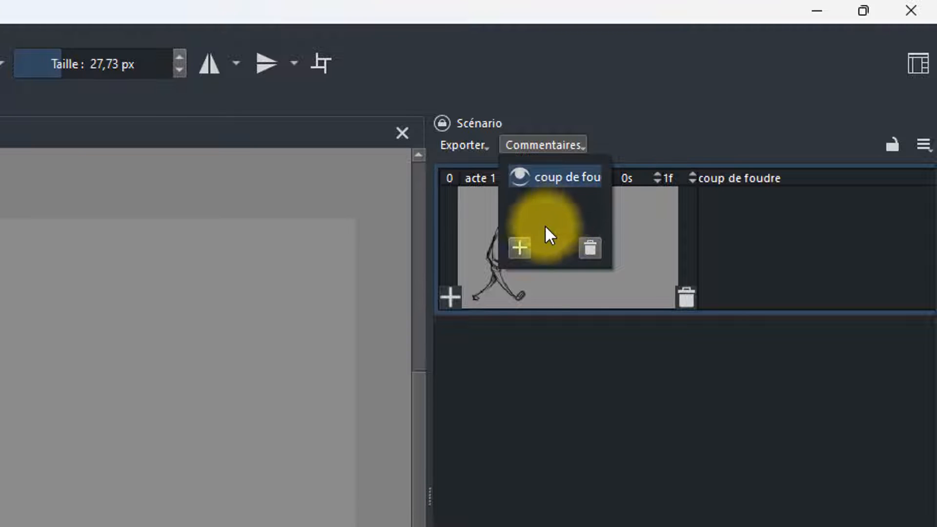
Enter "il marche d'un air déprimé" in the "coup de foudre" comment of scene "acte 1"
click(748, 377)
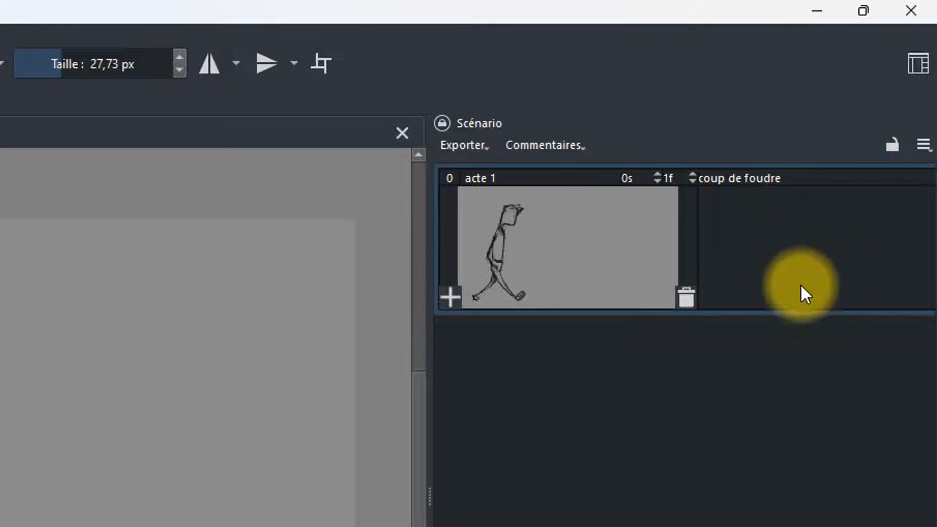
click(746, 214)
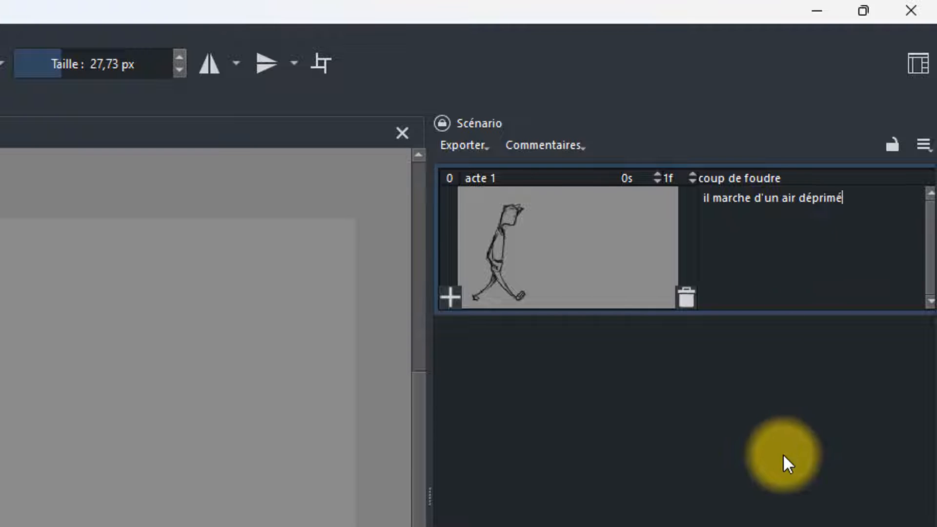
click(783, 451)
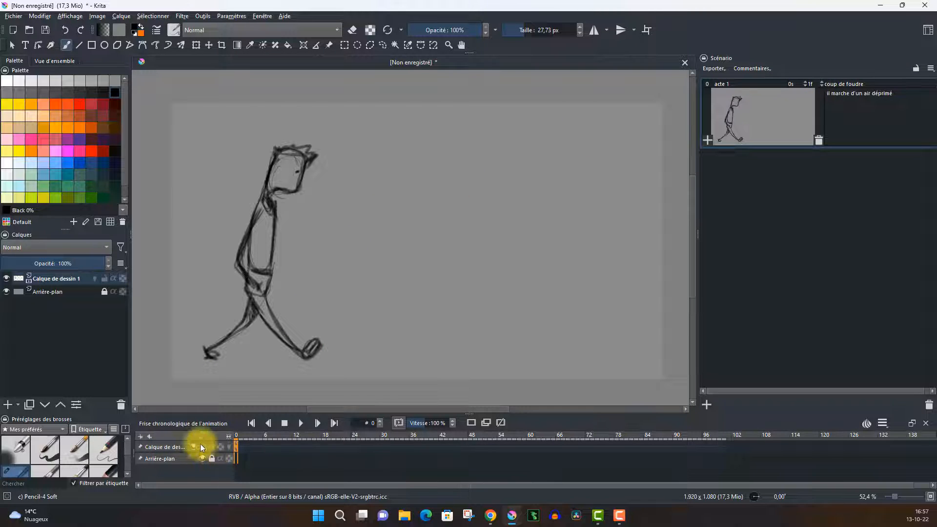
Toggle onion skinning on the drawing layer several times, leaving it switched on
click(229, 447)
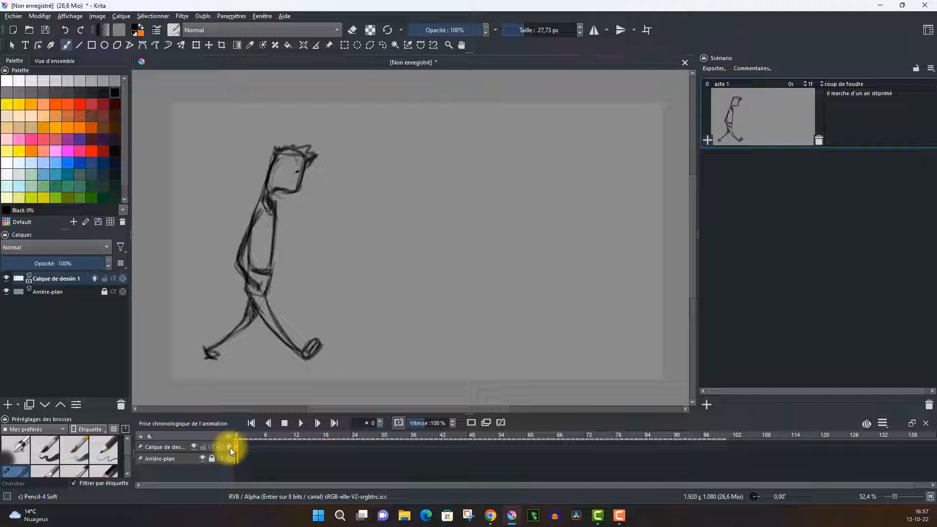
click(229, 447)
click(228, 447)
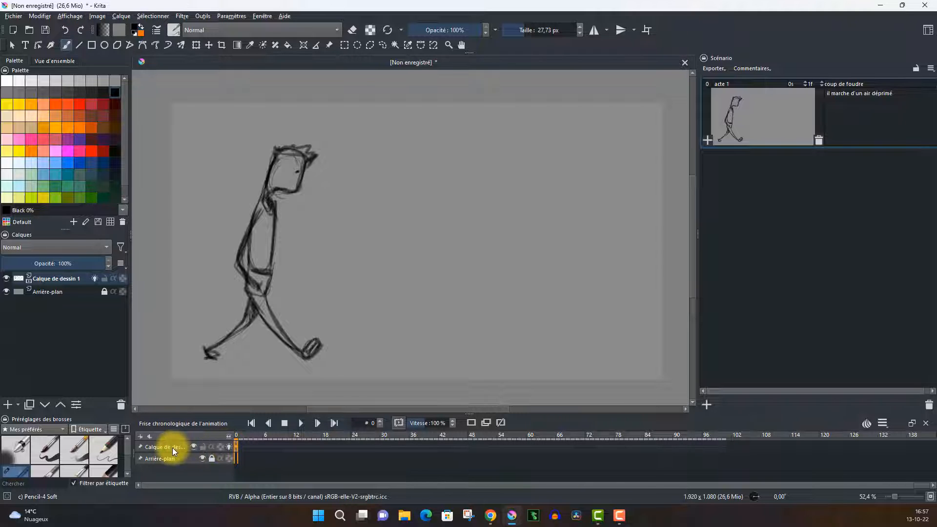
click(256, 447)
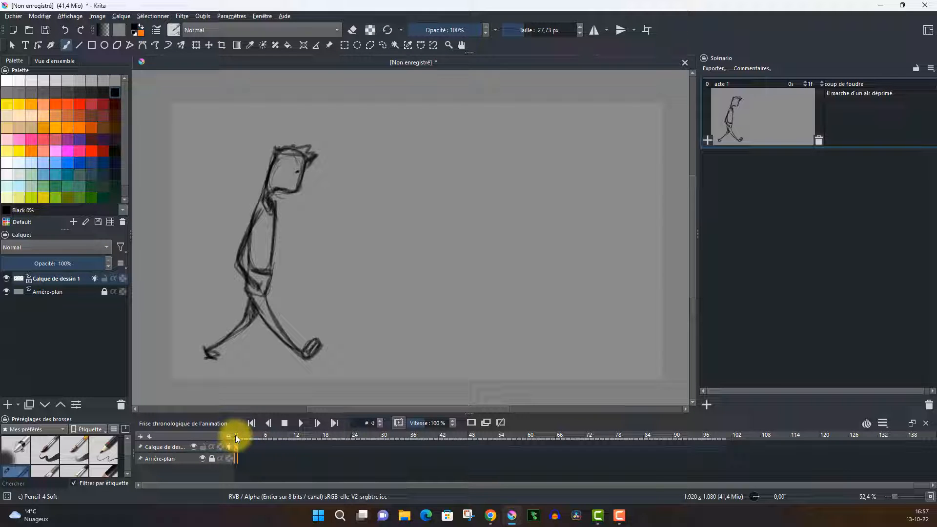
Display the onion skin settings, hide them again and restore the animation timeline's lower height
click(867, 424)
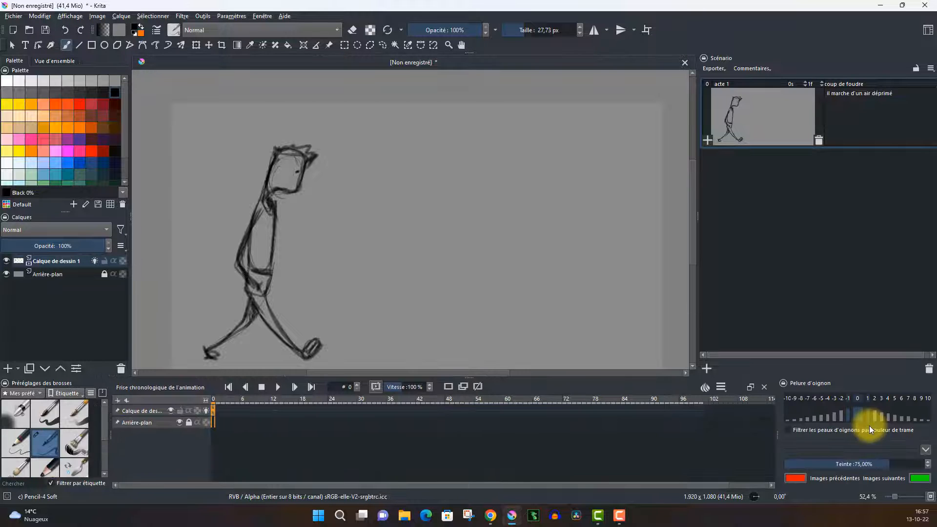
click(703, 387)
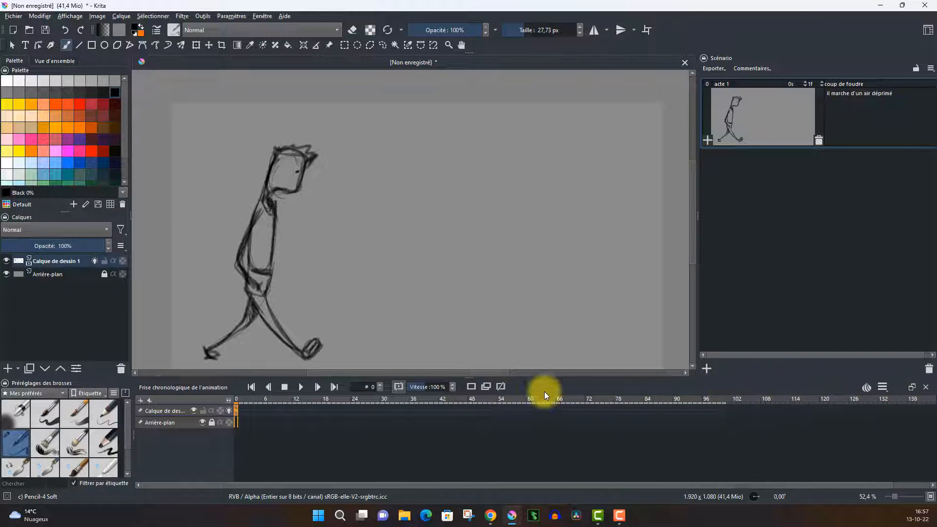
drag(479, 382, 480, 416)
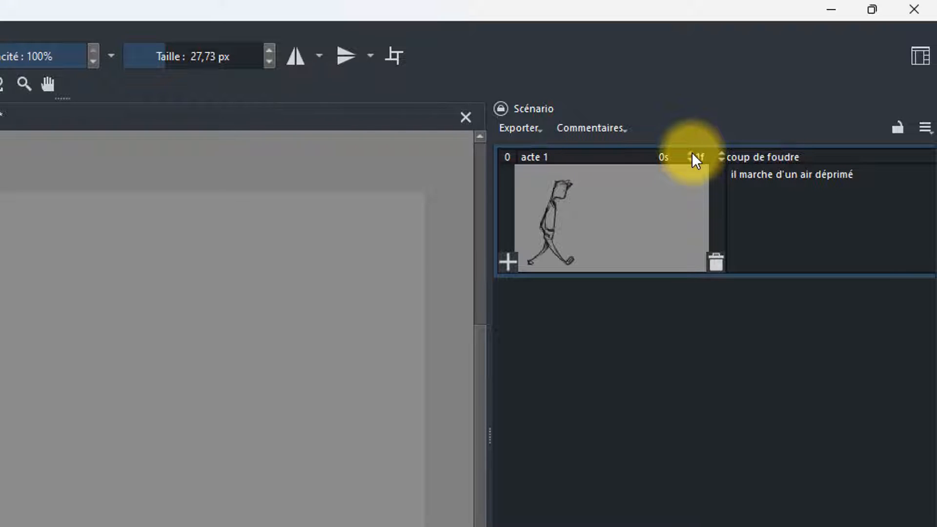
Set the duration of scene "acte 1" to 3 seconds and 2 frames
click(692, 153)
click(692, 152)
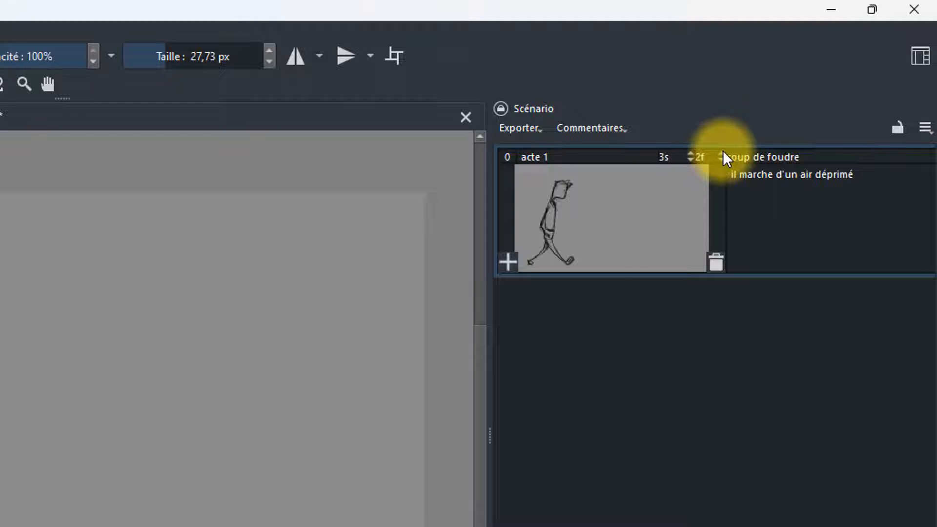
click(722, 152)
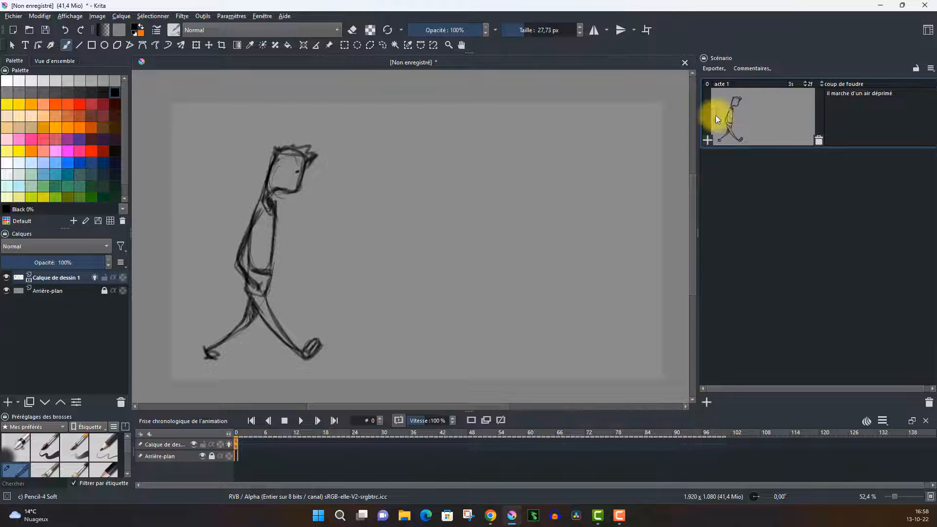
Add a new scene after "acte 1" in the storyboard and name it "acte 2"
click(709, 139)
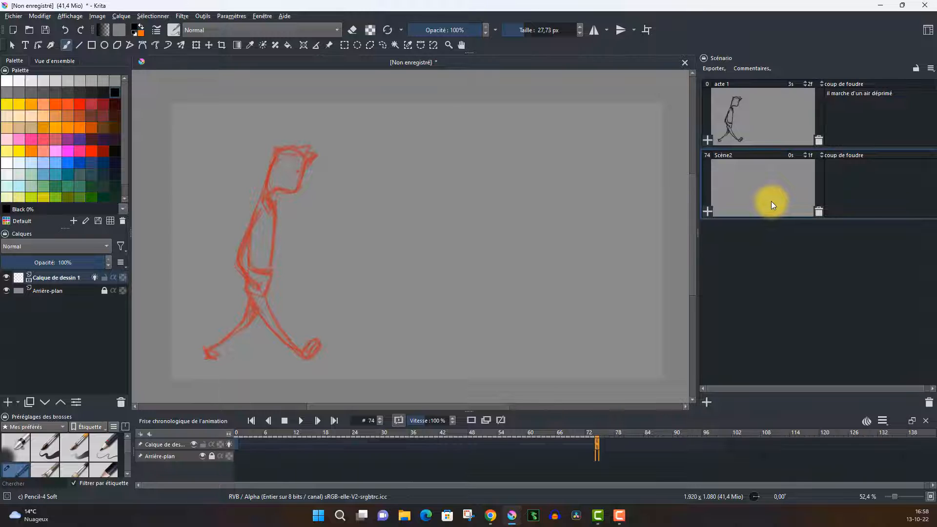
click(733, 154)
text(acte 2)
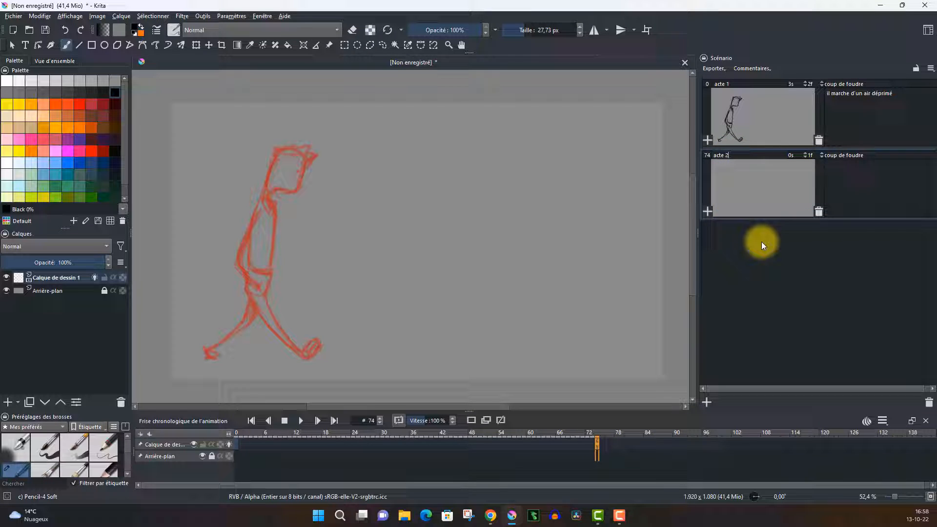
key(Return)
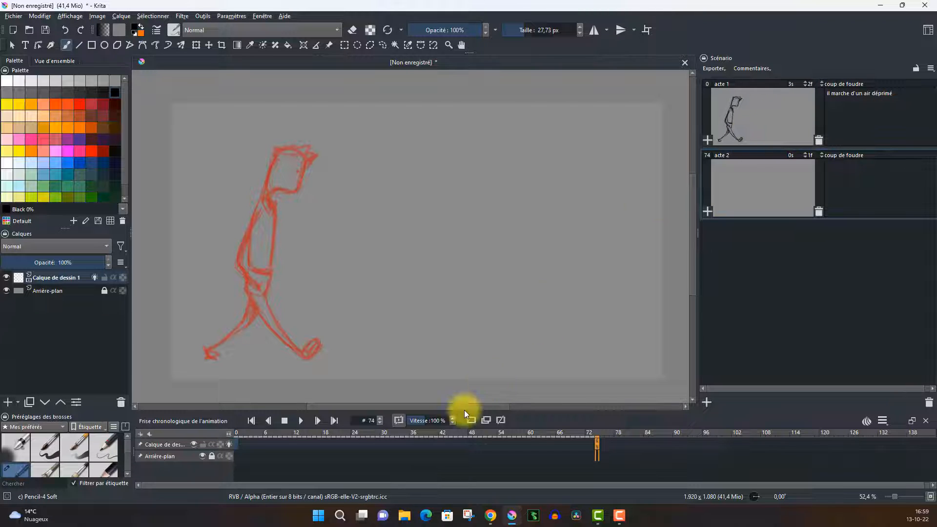
Turn off onion skinning on the drawing layer and switch between scenes "acte 1" and "acte 2"
click(228, 444)
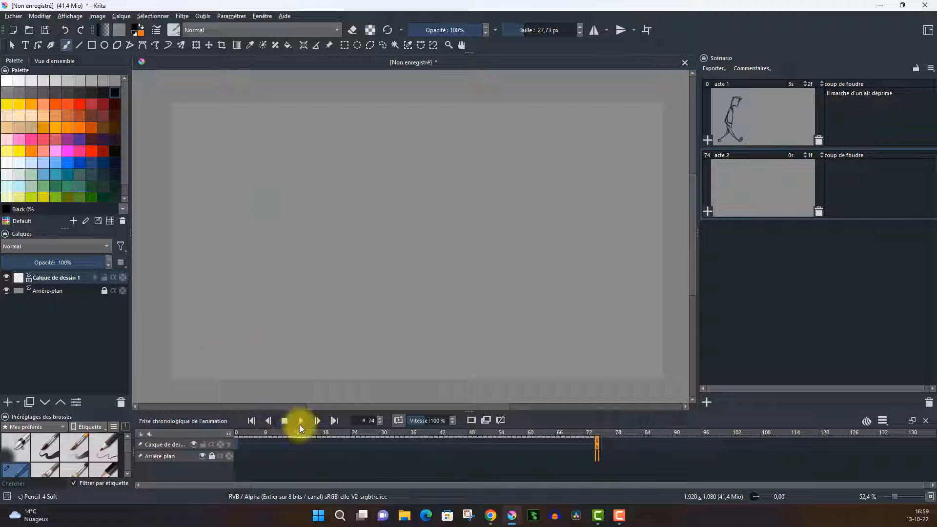
click(763, 120)
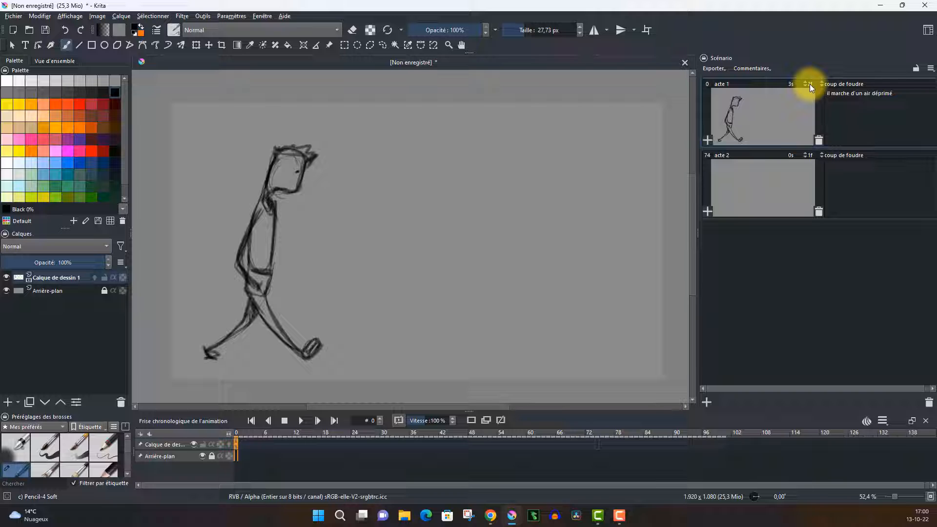
click(758, 176)
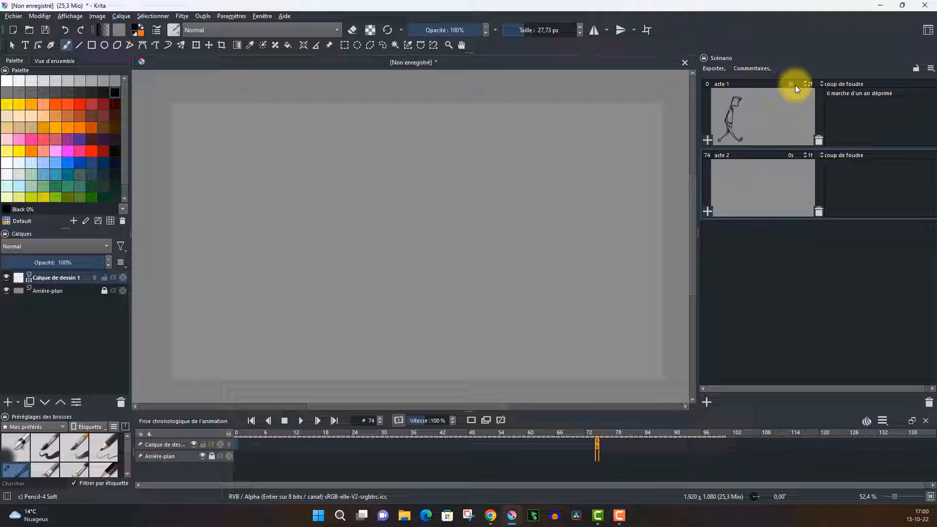
Shorten scene "acte 1" to 2 seconds and 2 frames
click(774, 104)
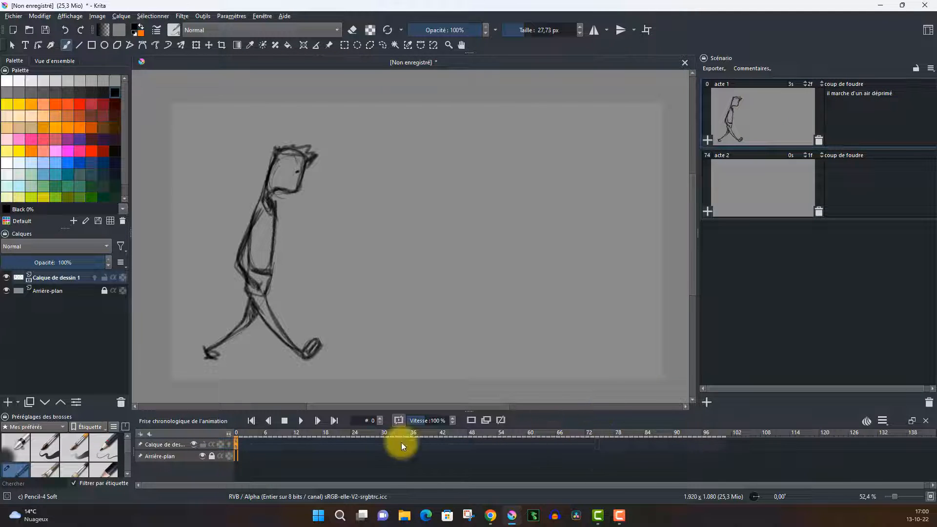
click(804, 86)
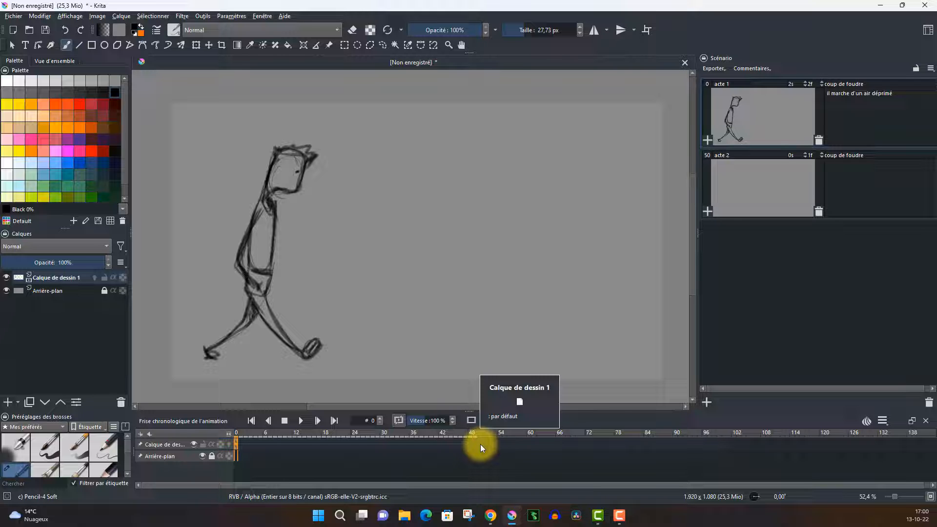
In scene "acte 2", sketch a large close-up head outline with an ear on its rear edge
click(790, 201)
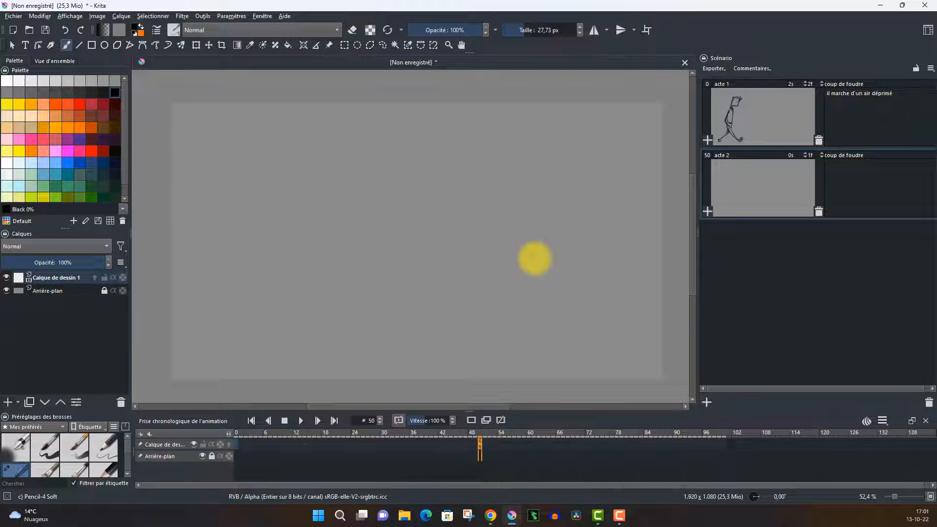
drag(526, 253, 526, 249)
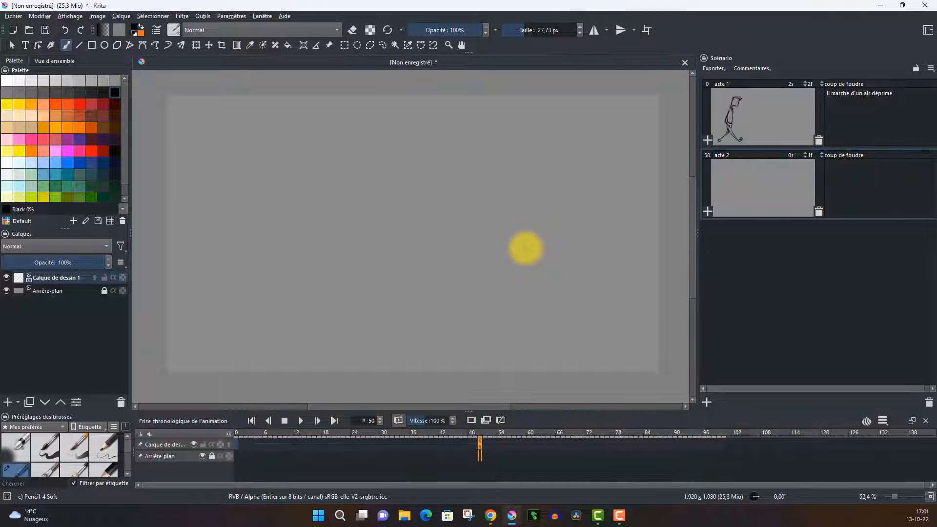
click(759, 131)
click(762, 169)
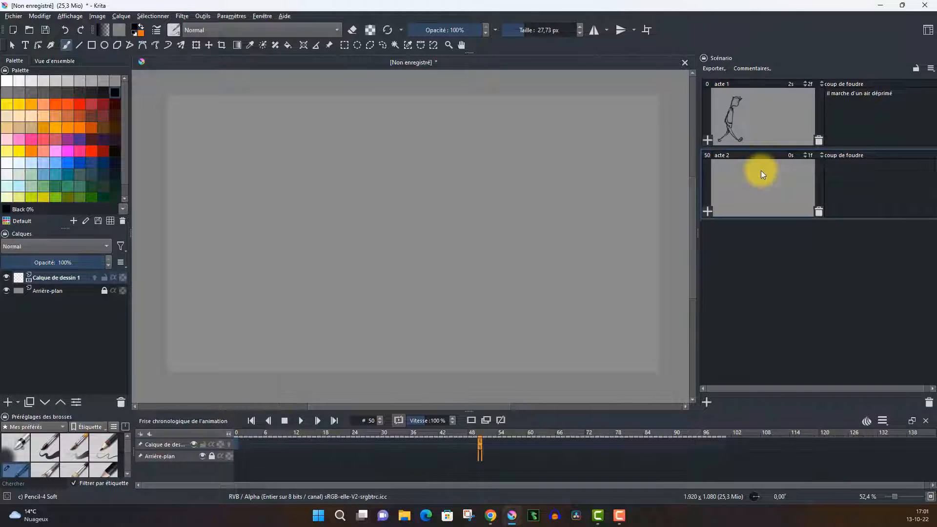
click(602, 293)
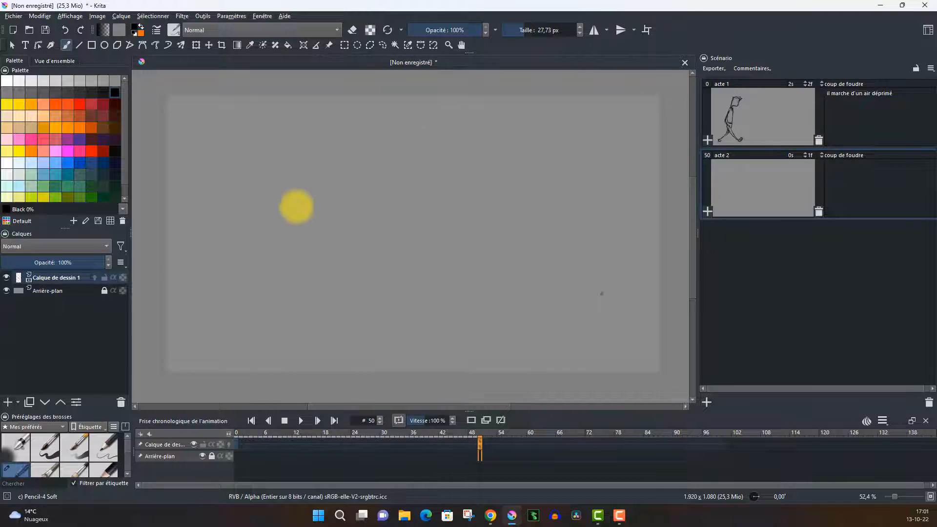
mouse_move(315, 311)
mouse_down()
mouse_move(328, 162)
mouse_move(431, 299)
mouse_move(422, 330)
mouse_up()
drag(438, 319, 464, 166)
mouse_move(359, 141)
mouse_down()
mouse_move(324, 213)
mouse_move(409, 131)
mouse_move(461, 193)
mouse_move(410, 330)
mouse_move(320, 248)
mouse_move(315, 260)
mouse_move(384, 322)
mouse_move(413, 321)
mouse_up()
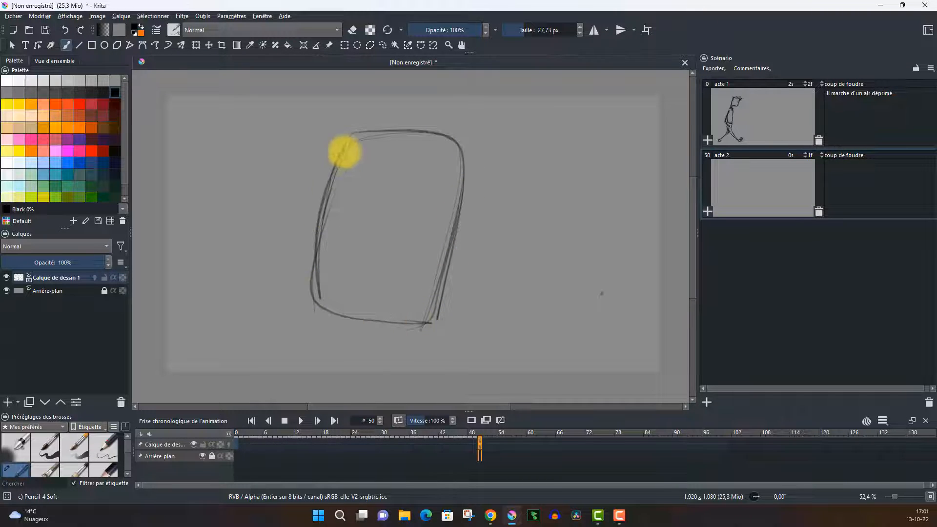
drag(345, 151, 316, 298)
mouse_move(316, 252)
mouse_down()
mouse_move(326, 214)
mouse_move(305, 227)
mouse_move(307, 206)
mouse_up()
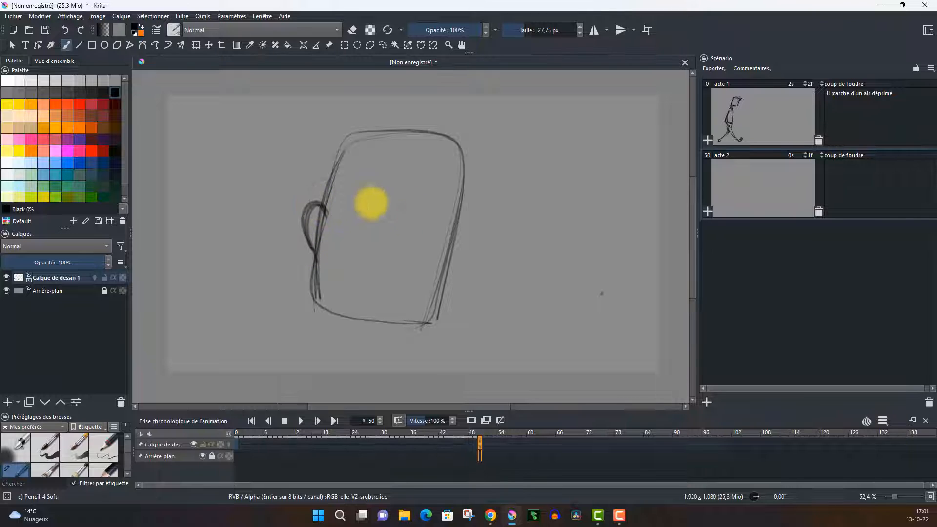
Draw the character's spiky hair, hairline, neck and collar, and reinforce the face and ear contours
mouse_move(320, 153)
mouse_down()
mouse_move(370, 120)
mouse_move(447, 121)
mouse_move(471, 181)
mouse_up()
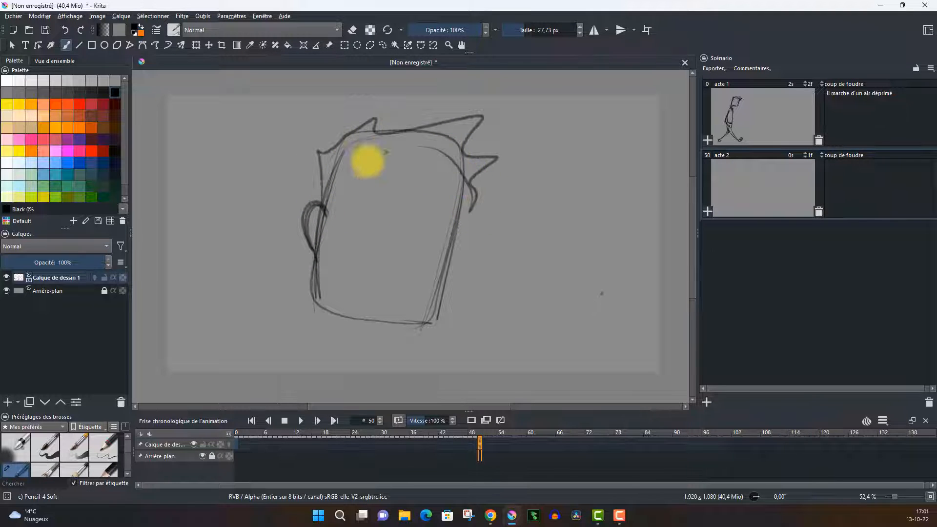
mouse_move(318, 250)
mouse_down()
mouse_move(353, 168)
mouse_move(424, 152)
mouse_move(455, 167)
mouse_move(458, 203)
mouse_move(495, 160)
mouse_move(433, 131)
mouse_up()
drag(465, 171, 454, 261)
mouse_move(466, 193)
mouse_down()
mouse_move(440, 319)
mouse_move(343, 306)
mouse_move(316, 256)
mouse_move(319, 309)
mouse_move(439, 323)
mouse_move(345, 336)
mouse_move(367, 320)
mouse_move(339, 344)
mouse_up()
drag(317, 259, 306, 335)
mouse_move(339, 304)
mouse_down()
mouse_move(361, 320)
mouse_move(324, 296)
mouse_move(334, 310)
mouse_move(317, 316)
mouse_move(328, 333)
mouse_move(305, 335)
mouse_move(351, 355)
mouse_move(341, 371)
mouse_move(354, 360)
mouse_move(345, 340)
mouse_move(359, 372)
mouse_move(345, 332)
mouse_move(417, 323)
mouse_up()
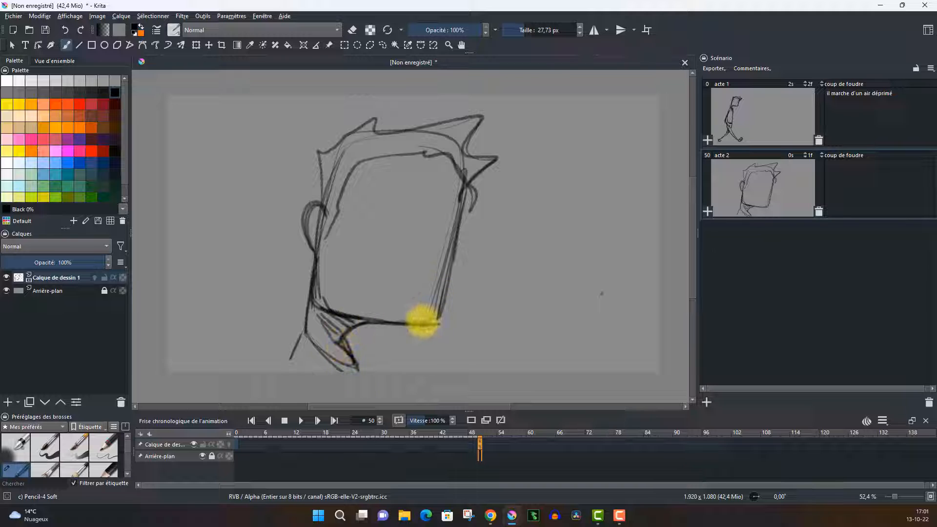
mouse_move(320, 200)
mouse_down()
mouse_move(314, 247)
mouse_move(316, 230)
mouse_up()
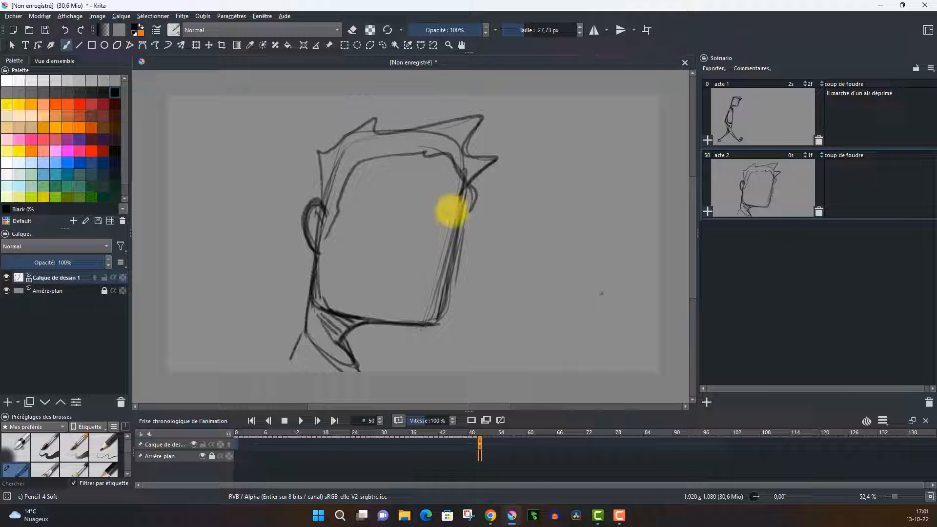
Draw a bulging oval eye with a pupil, a raised eyebrow and a small open mouth on the face
drag(430, 225, 432, 245)
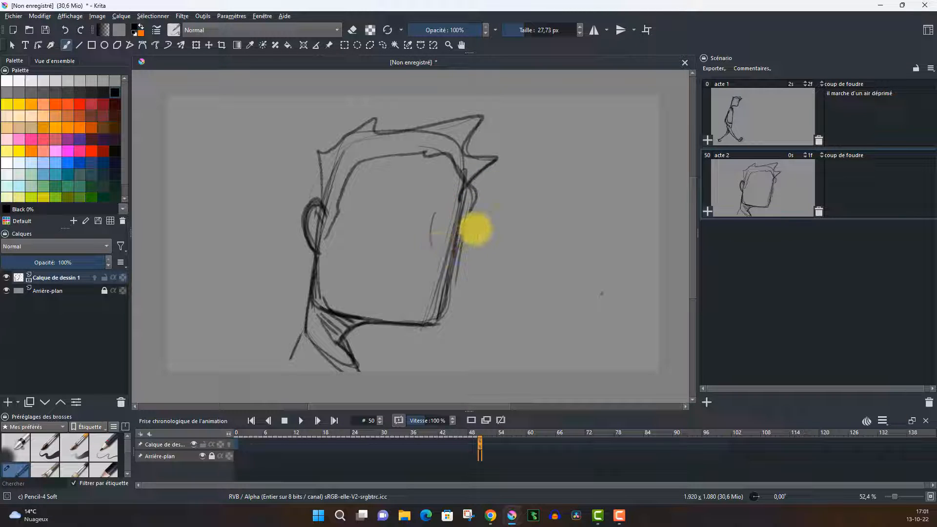
drag(434, 214, 452, 253)
mouse_move(437, 214)
mouse_down()
mouse_move(434, 250)
mouse_move(435, 221)
mouse_move(463, 250)
mouse_move(456, 213)
mouse_move(477, 233)
mouse_move(427, 232)
mouse_move(430, 248)
mouse_move(453, 190)
mouse_up()
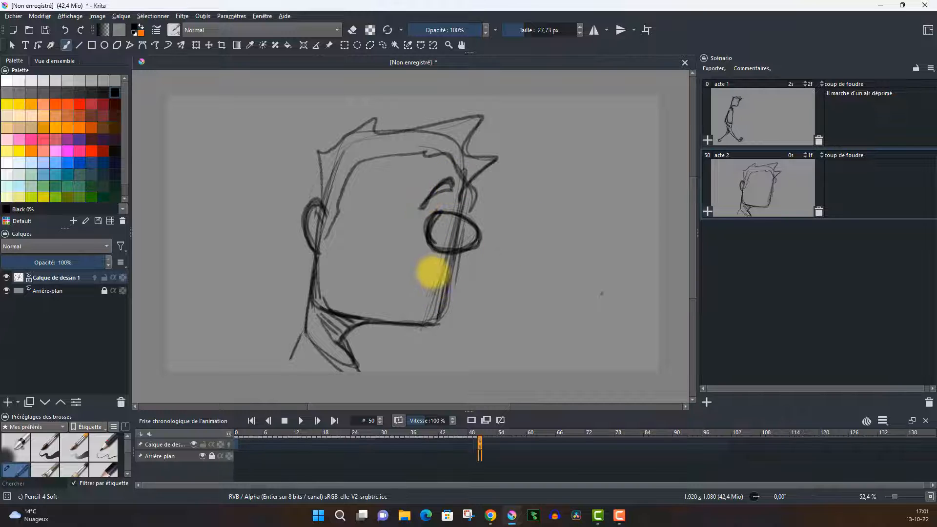
mouse_move(426, 282)
mouse_down()
mouse_move(415, 292)
mouse_move(425, 281)
mouse_move(419, 308)
mouse_move(425, 293)
mouse_move(417, 297)
mouse_up()
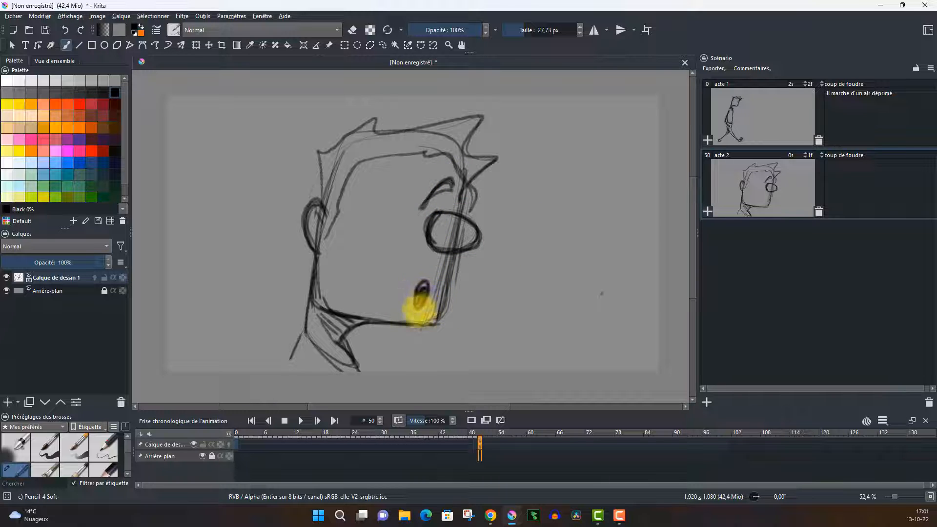
mouse_move(472, 238)
mouse_down()
mouse_move(457, 251)
mouse_move(476, 247)
mouse_move(446, 209)
mouse_up()
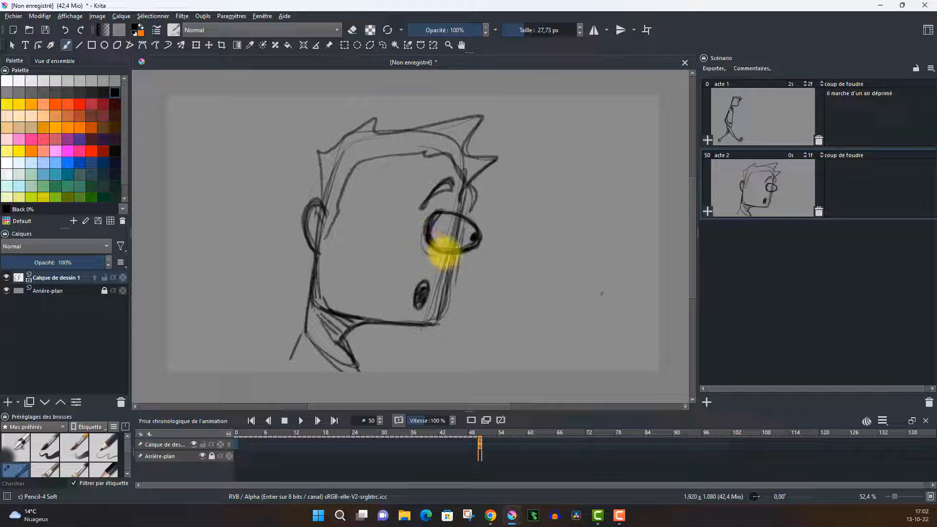
Draw a question mark and an exclamation mark beside the head and darken their dots and strokes
mouse_move(522, 152)
mouse_down()
mouse_move(543, 134)
mouse_move(547, 164)
mouse_move(500, 190)
mouse_move(581, 157)
mouse_move(528, 199)
mouse_move(521, 164)
mouse_move(515, 176)
mouse_move(552, 143)
mouse_move(520, 143)
mouse_move(545, 138)
mouse_up()
click(507, 184)
click(523, 200)
drag(506, 185, 538, 189)
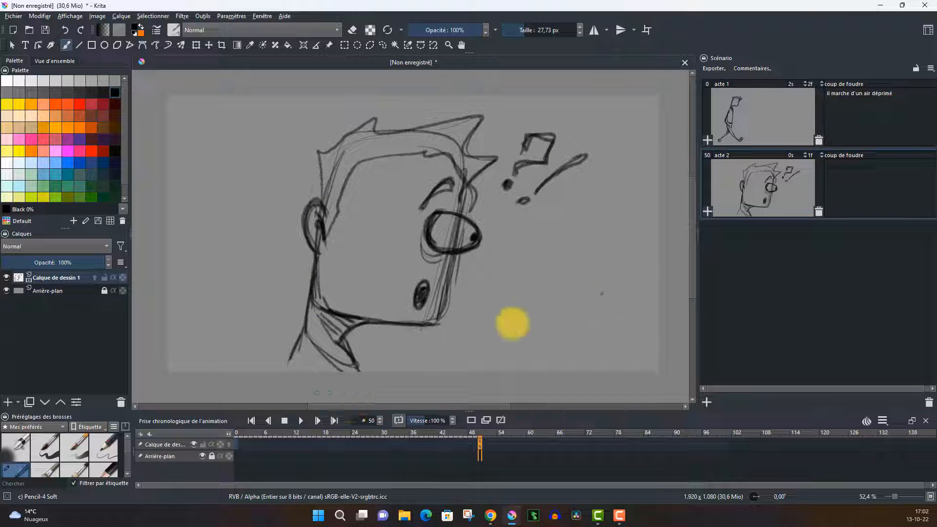
Enter the comment "gros plan sur personnage à l'air très surpris" for scene "acte 2" under "coup de foudre"
click(841, 170)
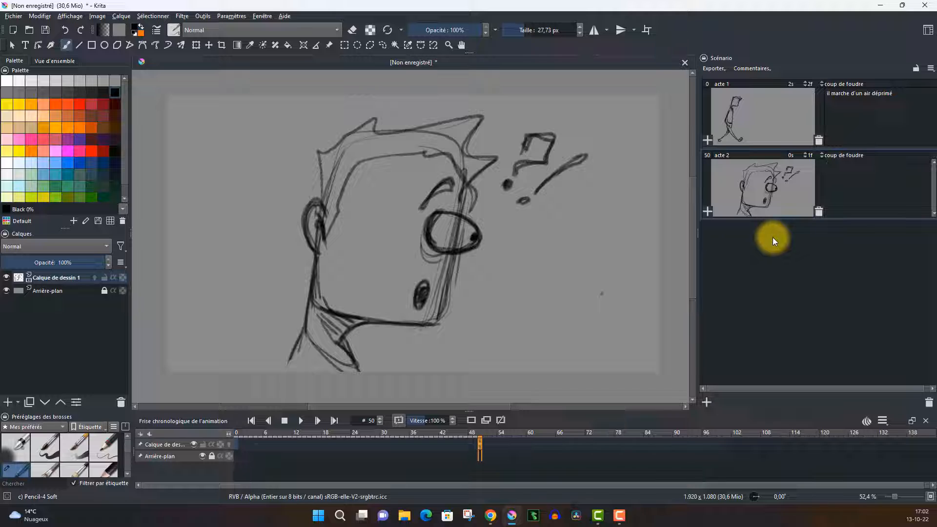
text(gros plan sur personnage à l'air tr)
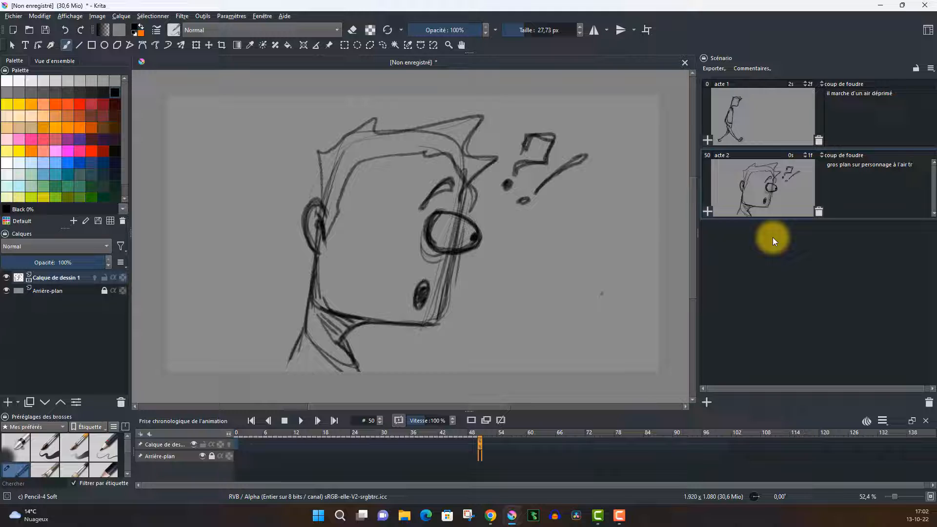
text(ès surpris)
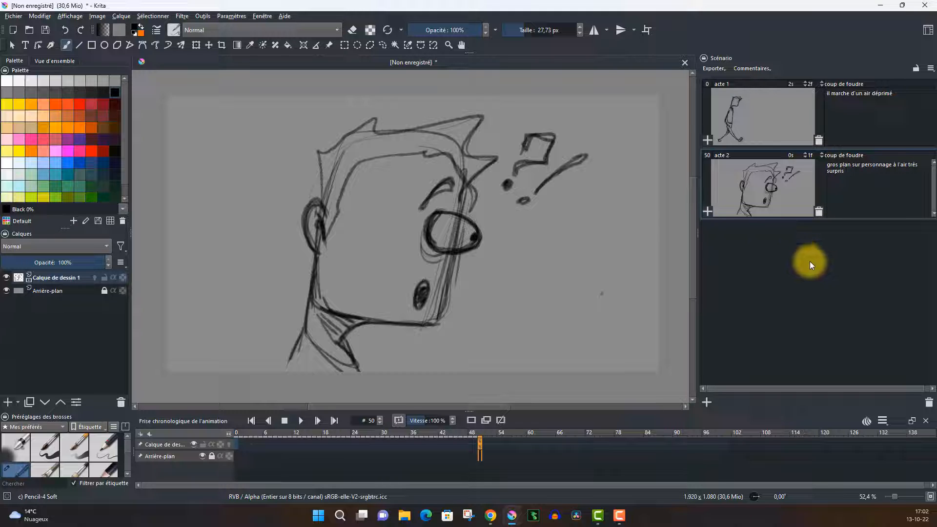
click(866, 137)
click(855, 213)
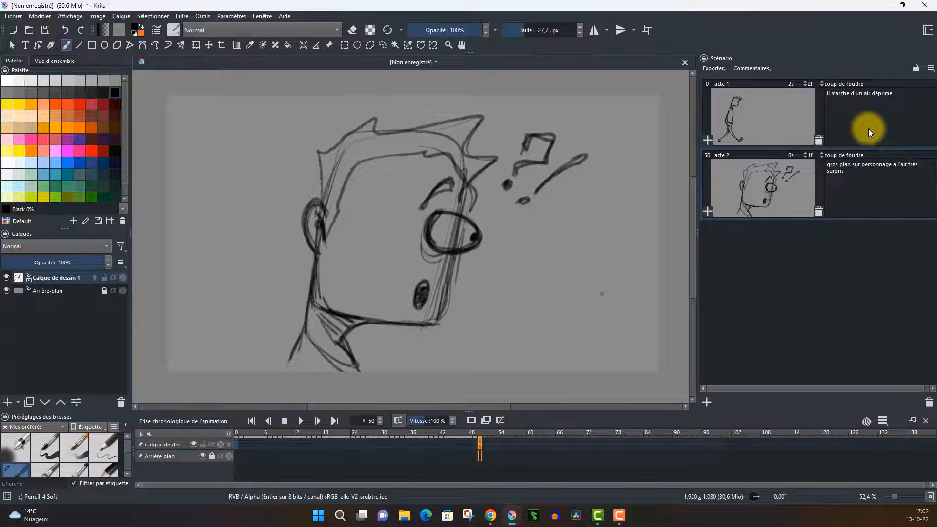
click(868, 128)
click(858, 214)
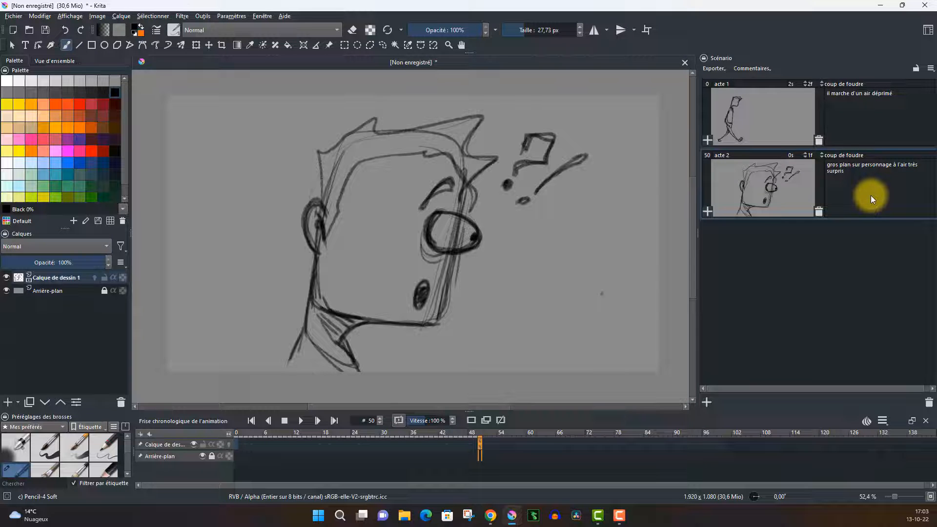
Switch back and forth between scenes "acte 1" and "acte 2" to compare their drawings on the canvas
click(771, 119)
click(779, 179)
click(780, 118)
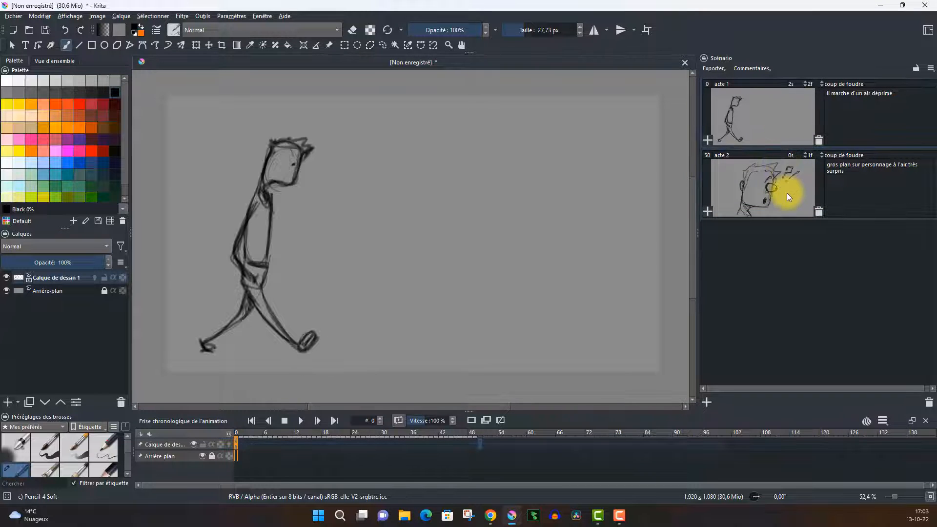
click(786, 193)
click(772, 113)
click(790, 190)
click(775, 112)
click(784, 210)
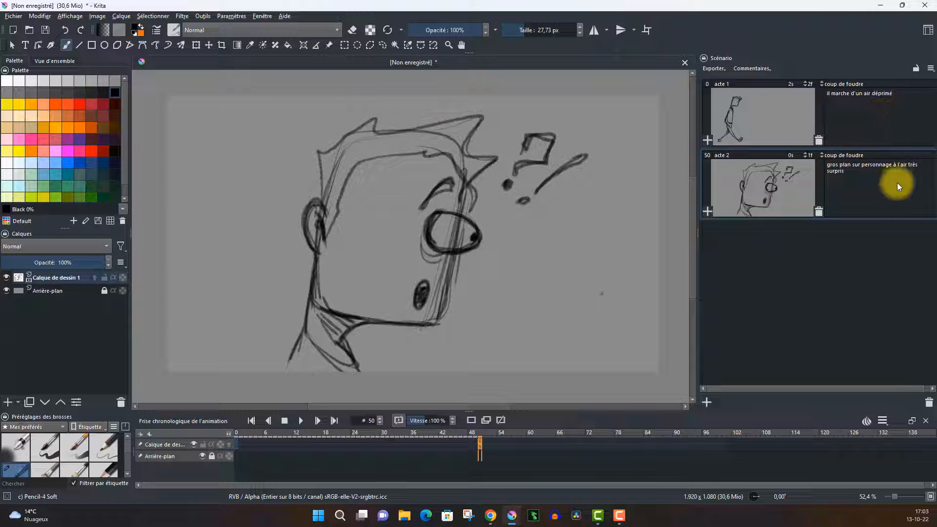
click(765, 132)
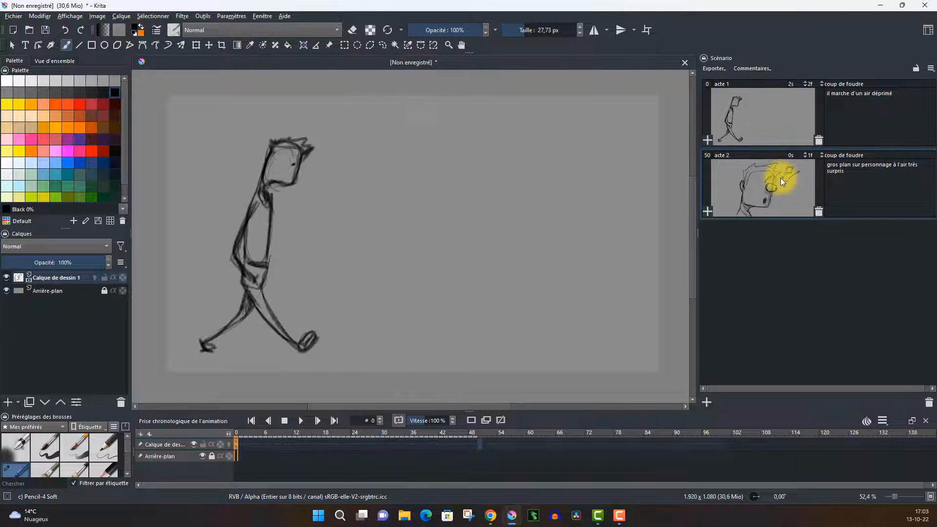
click(781, 182)
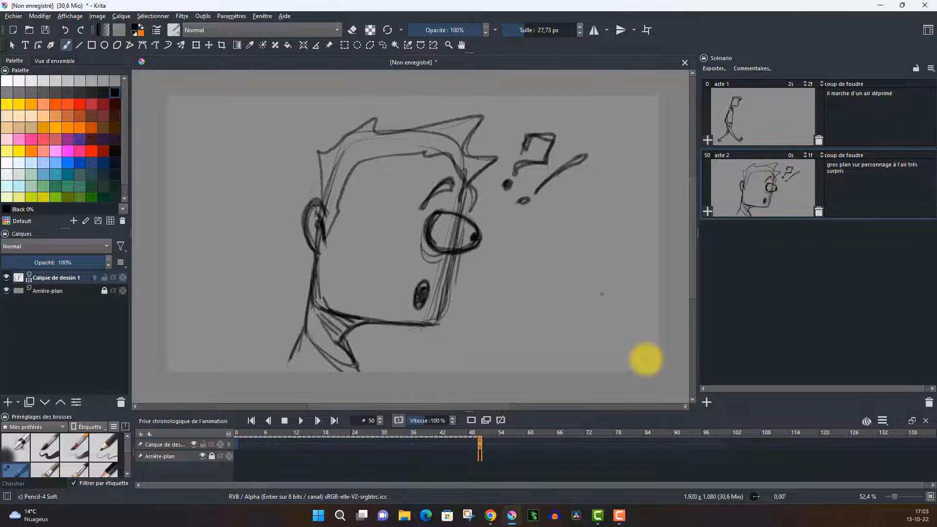
Play the storyboard animation from the first frame to check the scene timing, and stop it
click(251, 421)
click(299, 421)
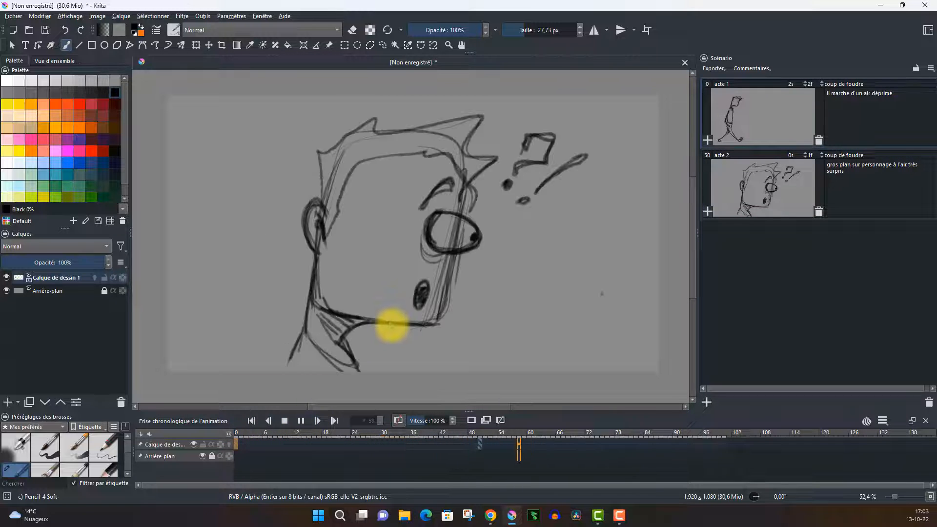
click(285, 420)
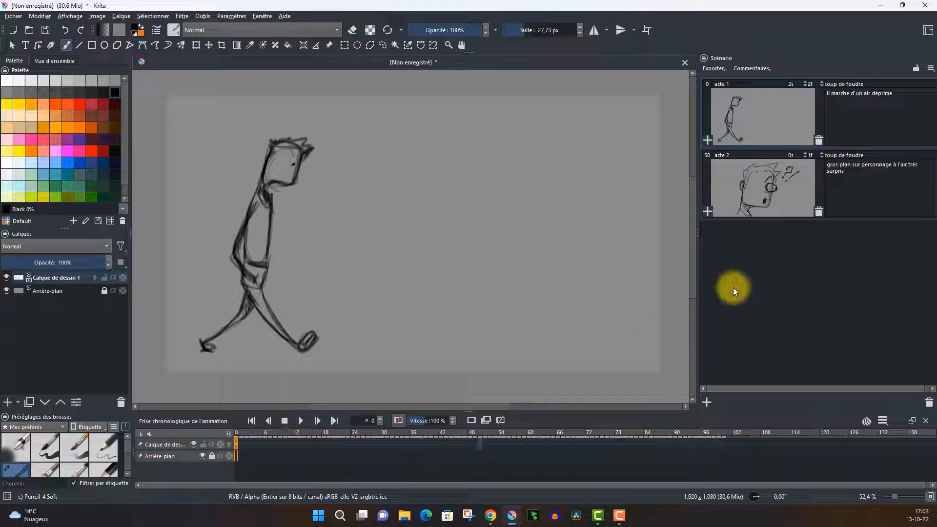
Add a third scene after "acte 2" and set the duration of "acte 2" to 1 second 1 frame
click(855, 200)
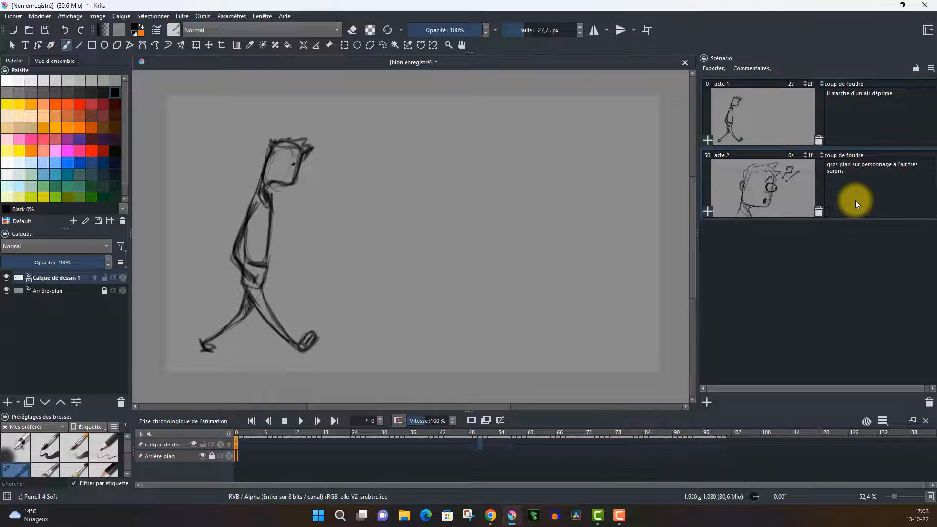
click(707, 212)
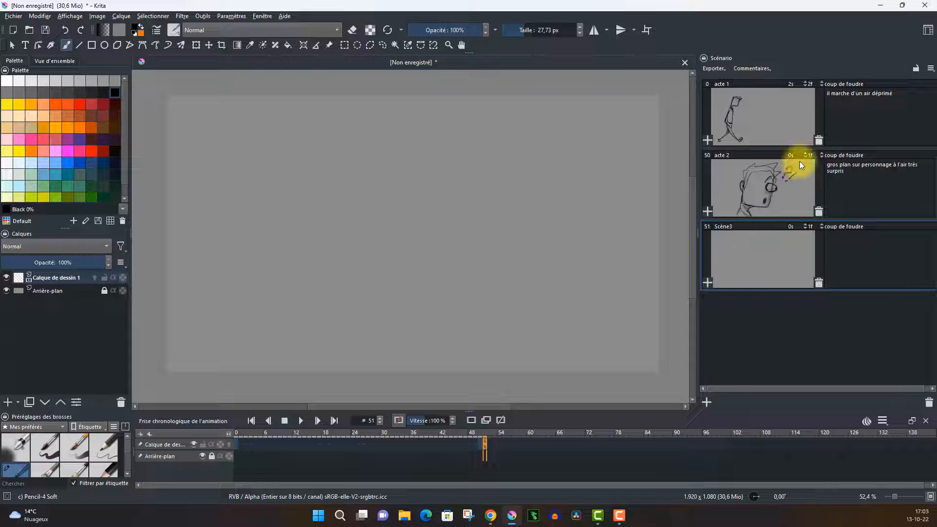
click(767, 182)
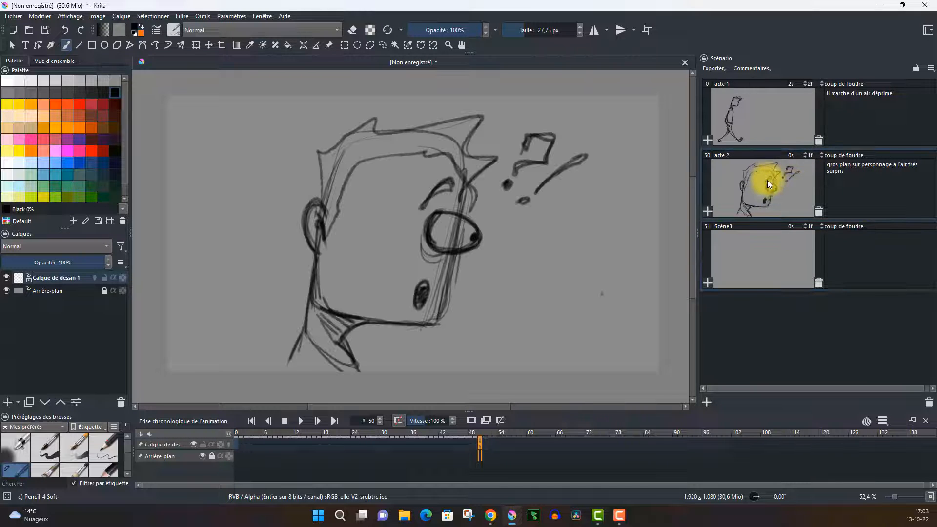
click(806, 152)
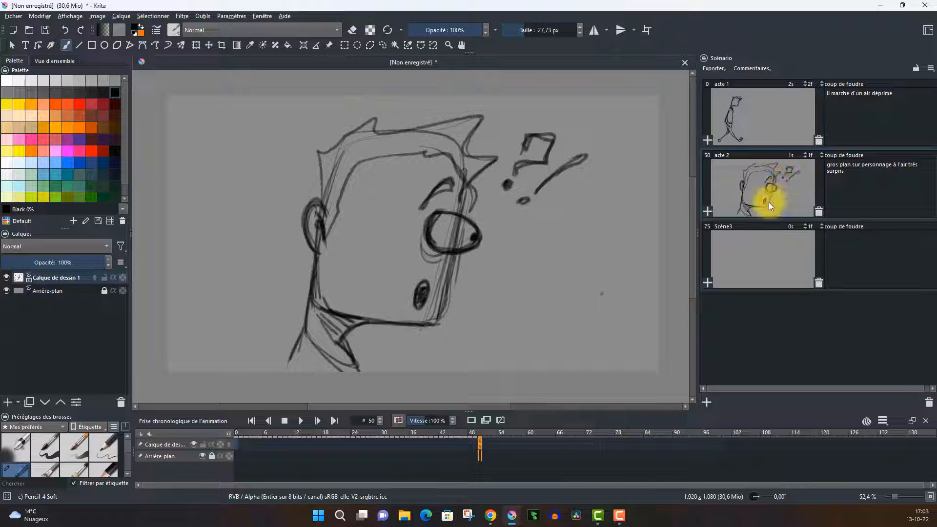
click(804, 153)
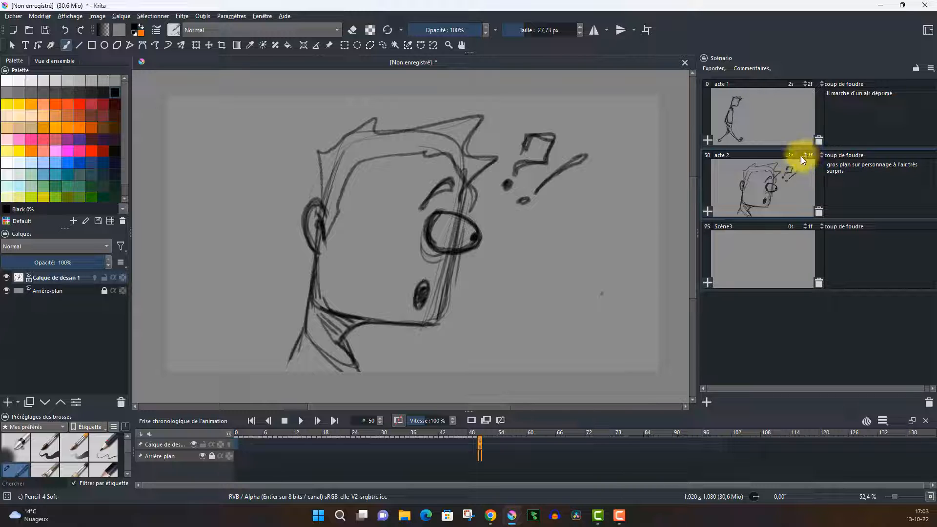
click(744, 247)
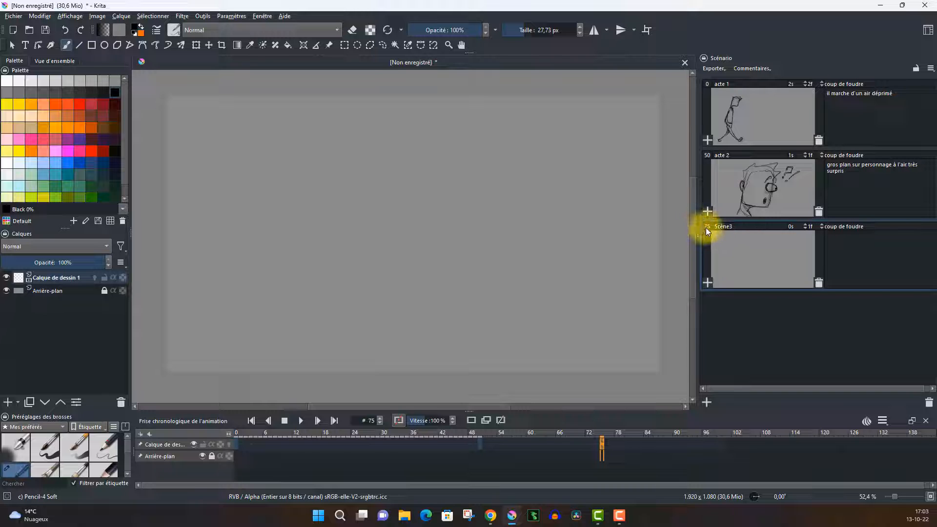
Try a 2-second duration for "acte 2", compare it with the third scene, and restore the duration to 1 second
click(805, 153)
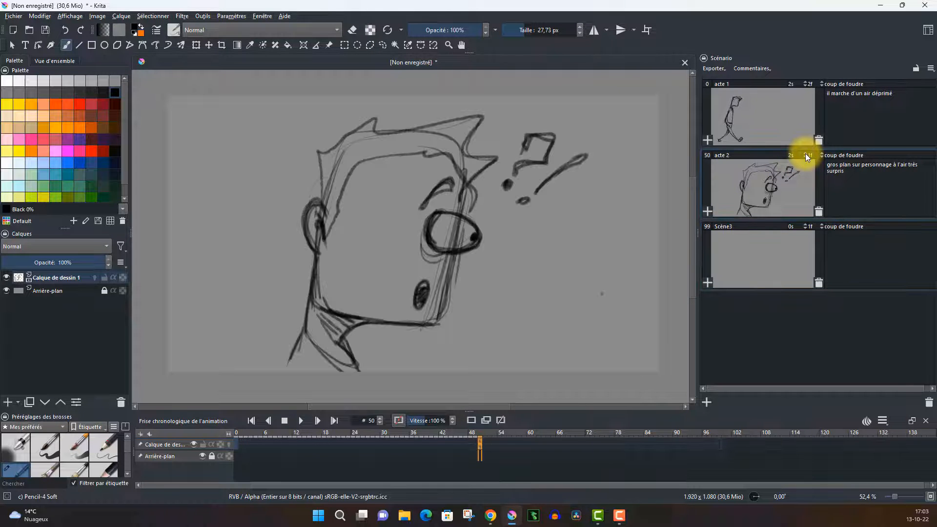
click(749, 245)
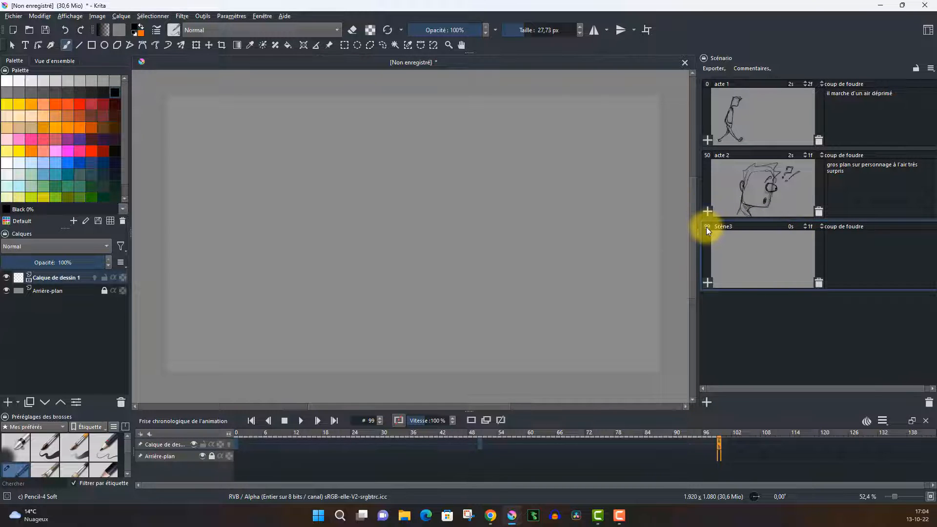
click(775, 191)
click(775, 251)
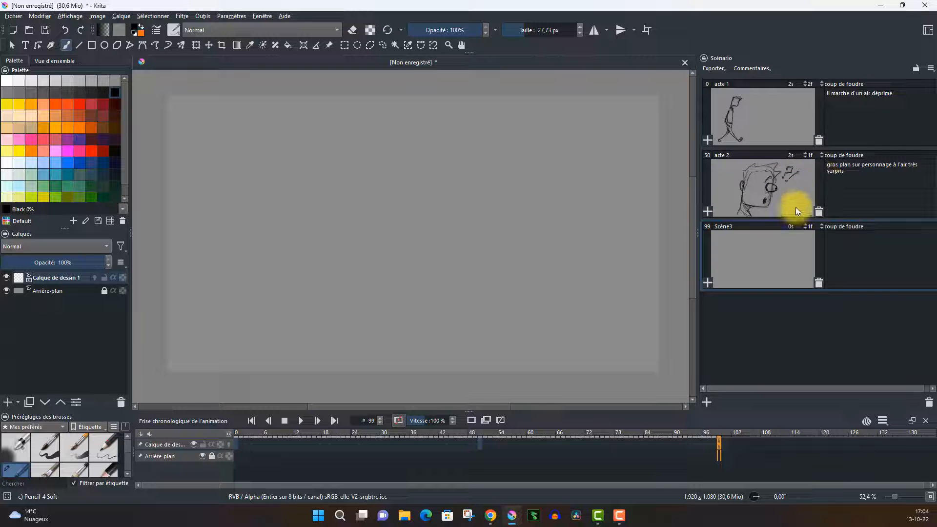
click(781, 186)
click(768, 258)
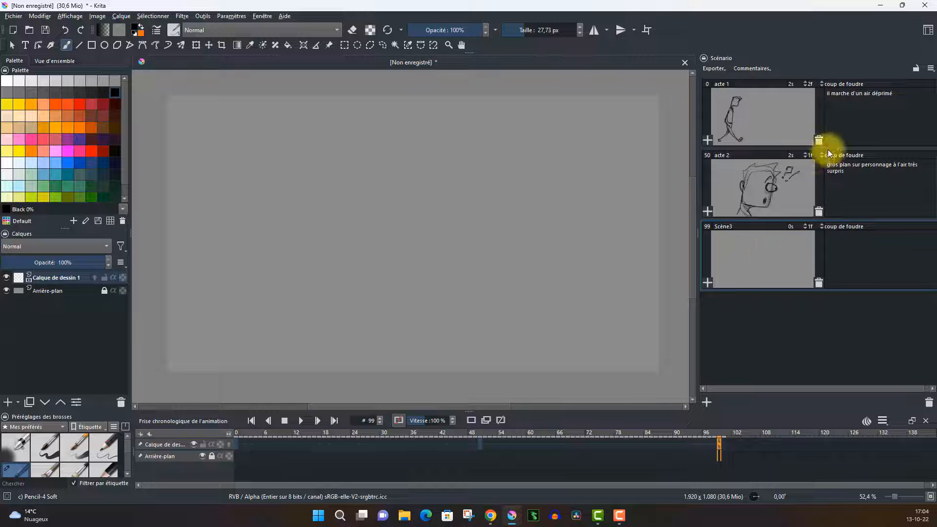
click(806, 156)
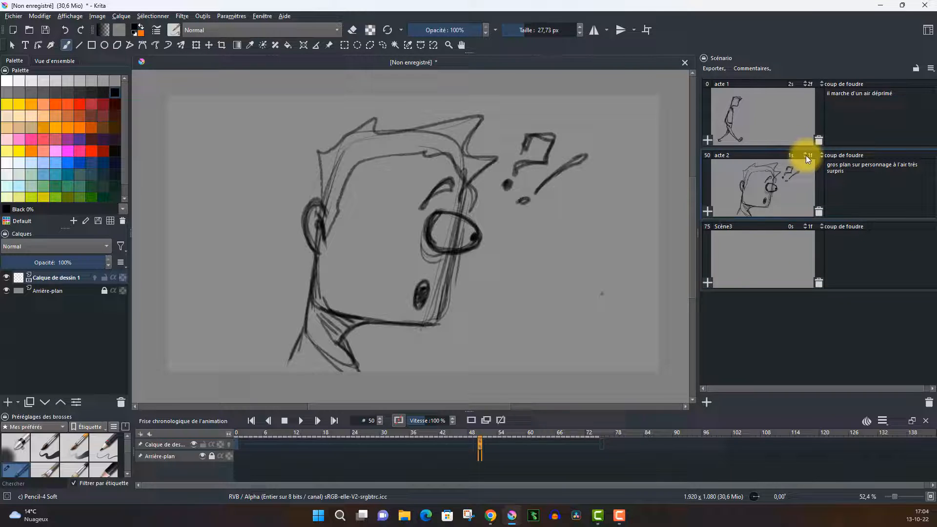
click(751, 265)
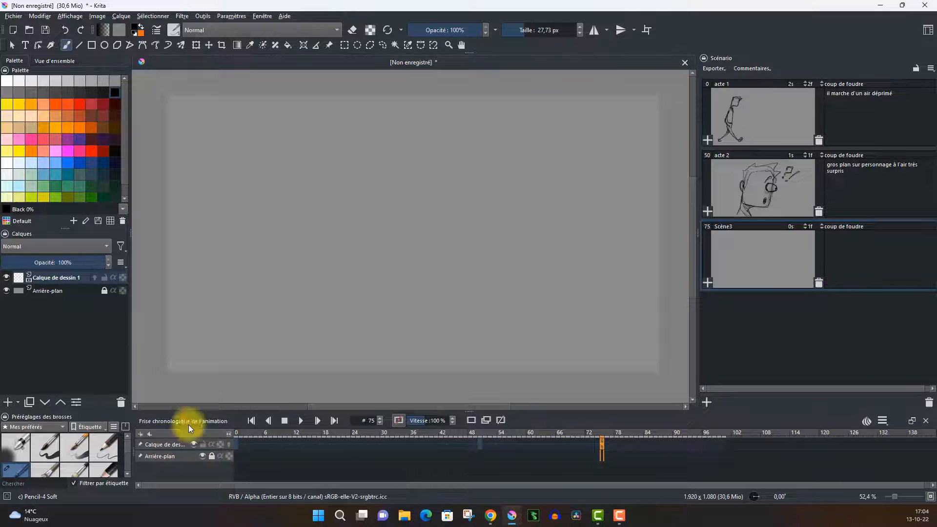
Copy the walking-figure keyframe at frame 0 and paste it at frame 75, the start of the third scene
click(237, 442)
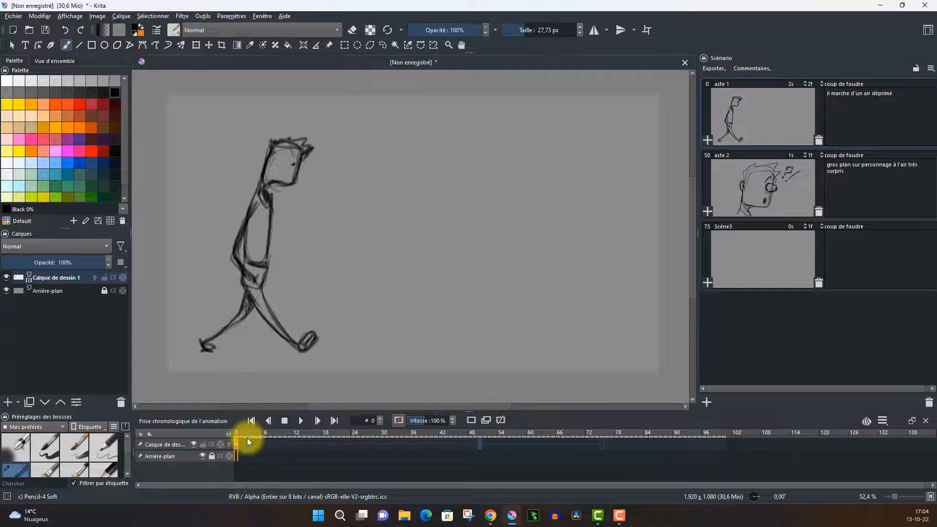
right_click(237, 441)
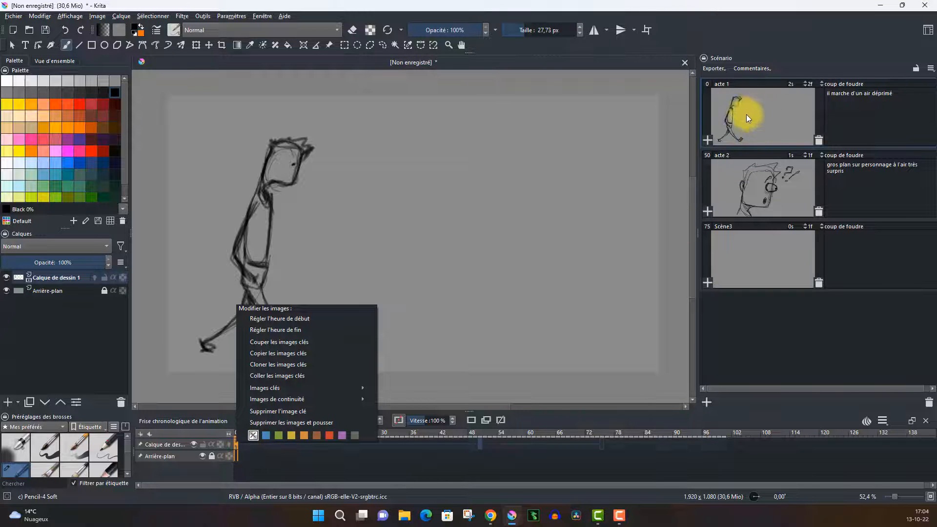
click(299, 358)
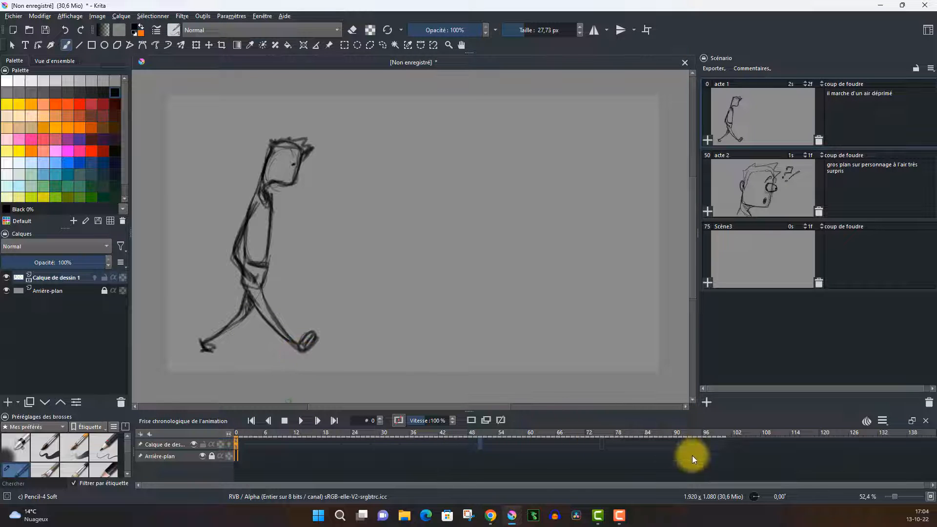
click(602, 445)
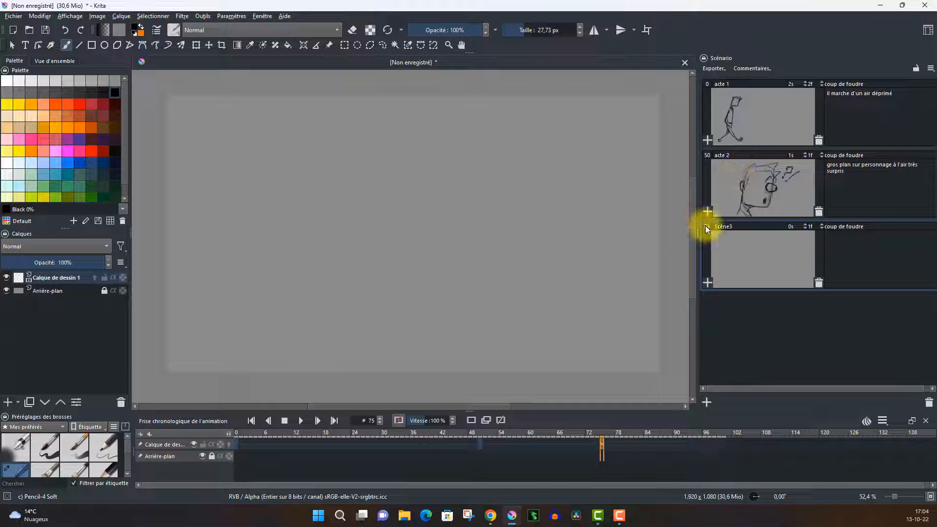
right_click(602, 442)
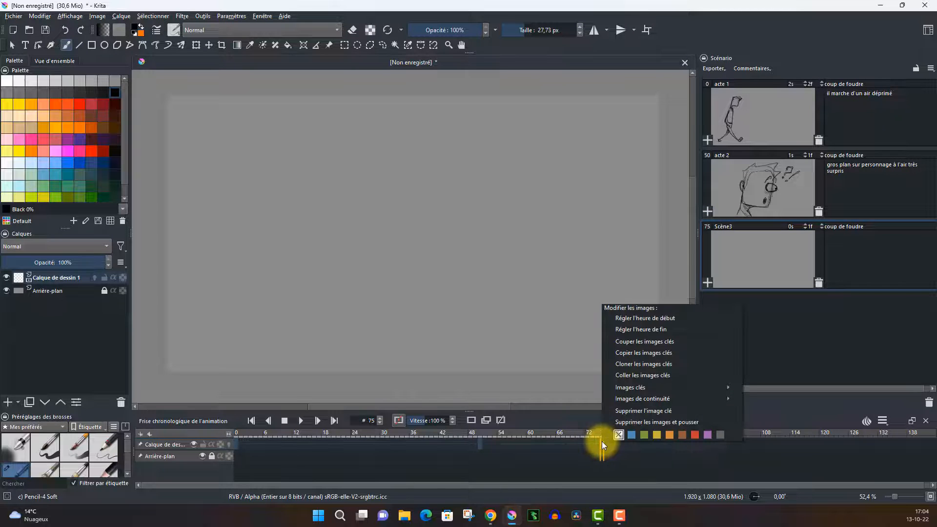
click(648, 376)
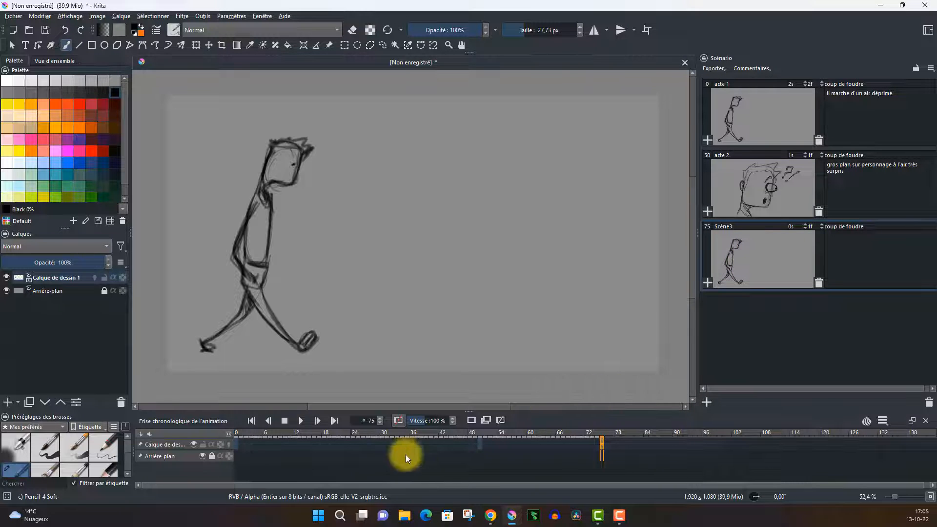
Play the animation from the start to review all three scenes in sequence, and stop playback
click(251, 421)
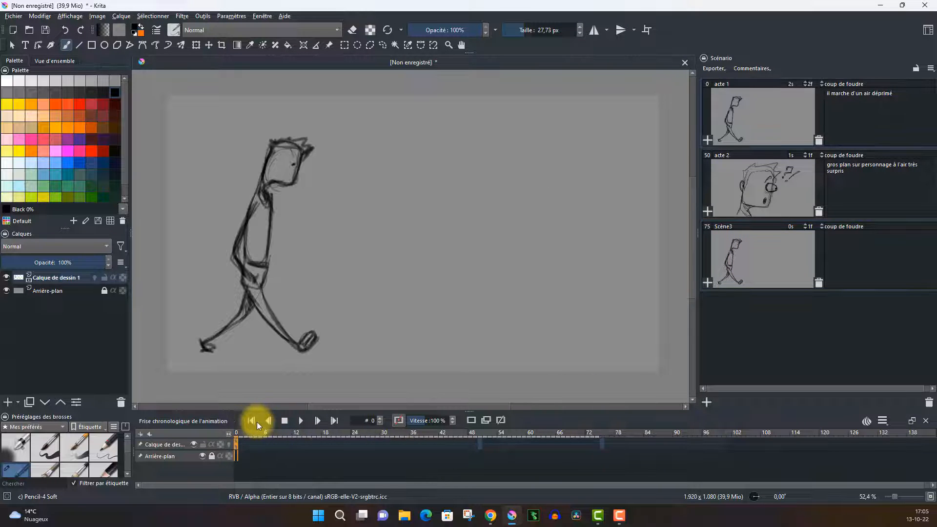
click(300, 420)
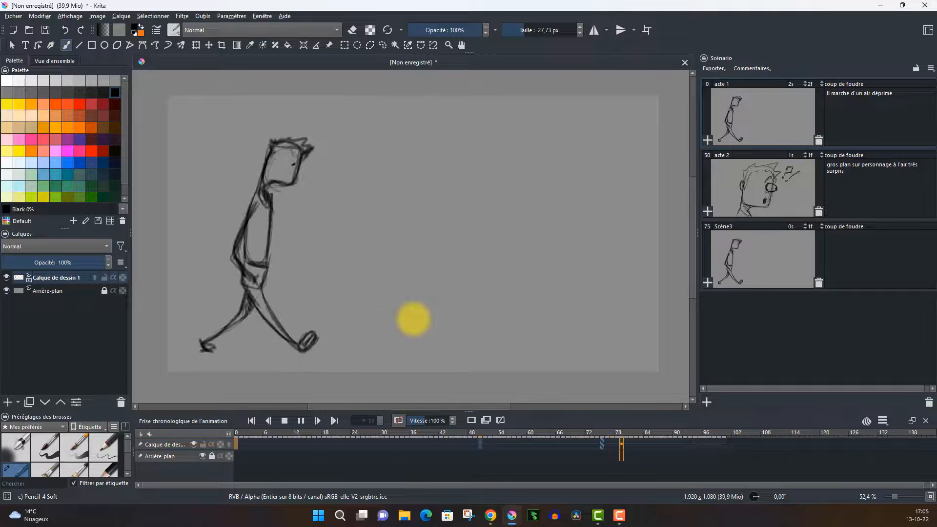
click(285, 420)
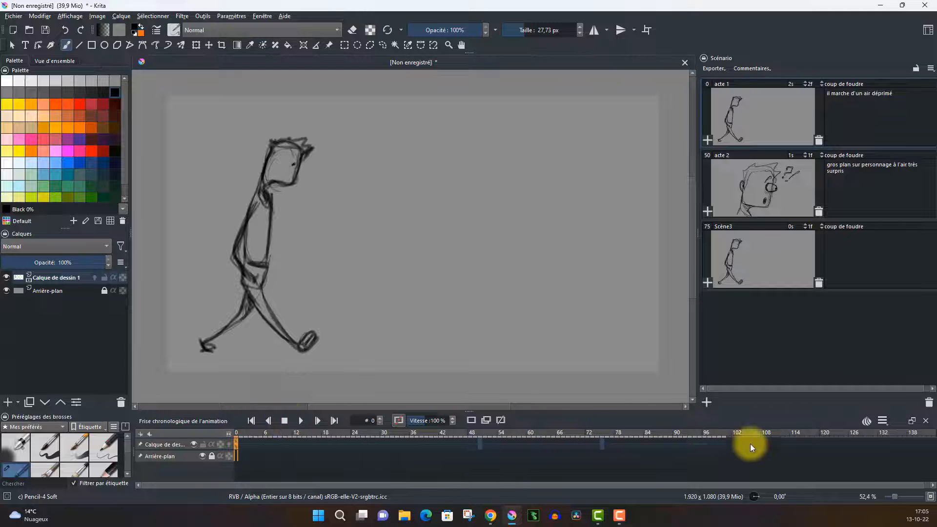
On the third scene's frame 75, erase the front of the man's face and redraw it with a bulging eye and open mouth
click(602, 432)
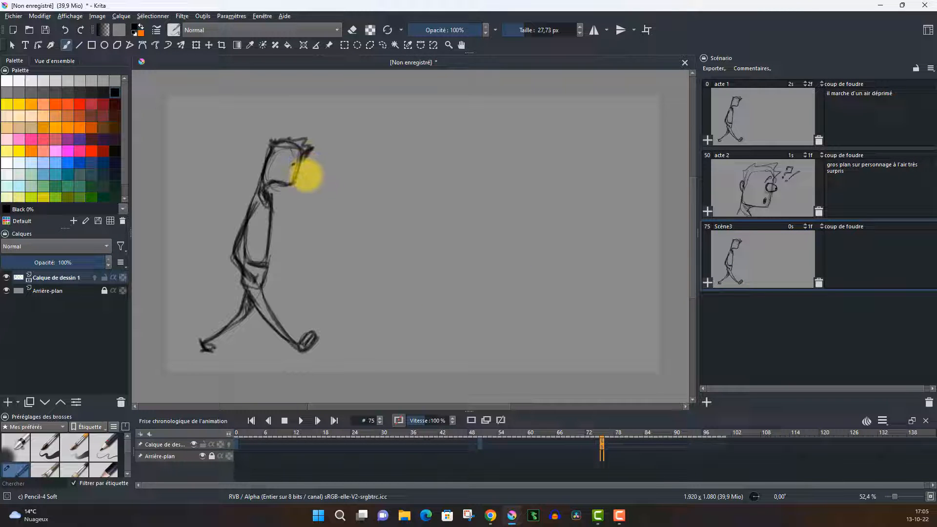
key(e)
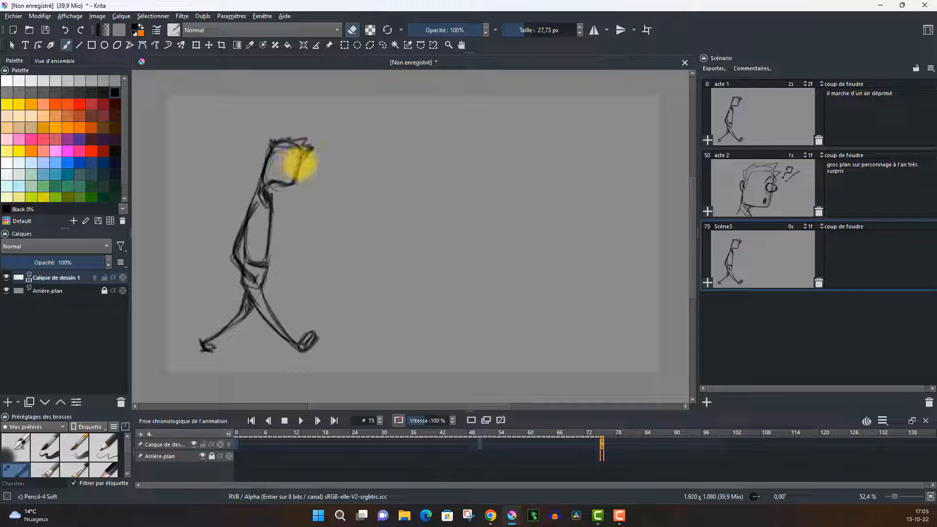
key(e)
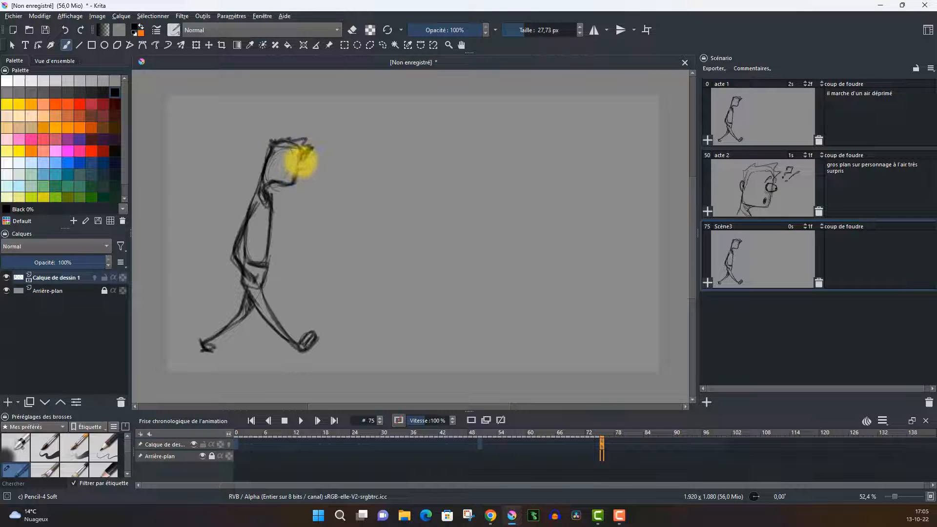
mouse_move(299, 162)
mouse_down()
mouse_move(311, 163)
mouse_move(299, 169)
mouse_up()
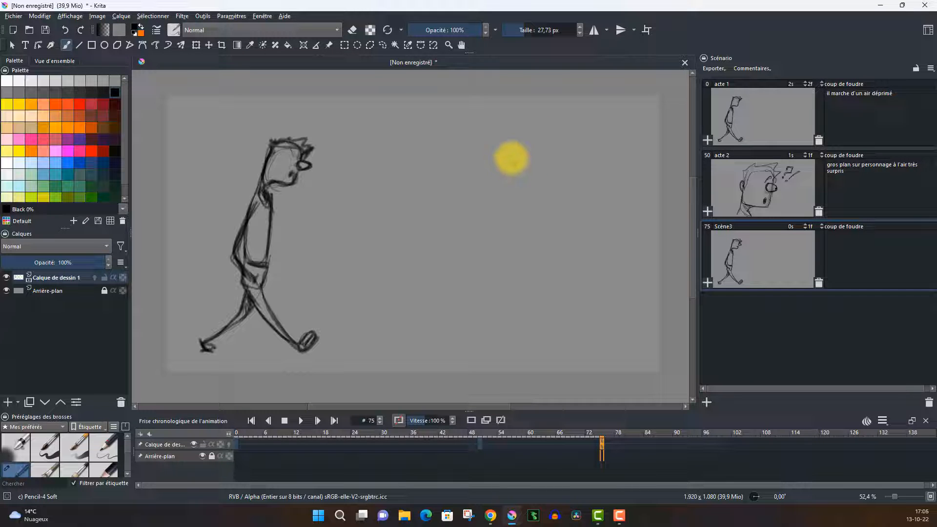
Sketch a second walking figure facing away from the man, with an oval head, slim torso, short skirt and striding legs
mouse_move(512, 157)
mouse_down()
mouse_move(520, 188)
mouse_move(503, 181)
mouse_move(513, 152)
mouse_move(527, 158)
mouse_move(505, 173)
mouse_move(526, 146)
mouse_move(524, 179)
mouse_move(501, 160)
mouse_move(519, 144)
mouse_move(516, 180)
mouse_move(511, 158)
mouse_move(502, 171)
mouse_move(523, 178)
mouse_up()
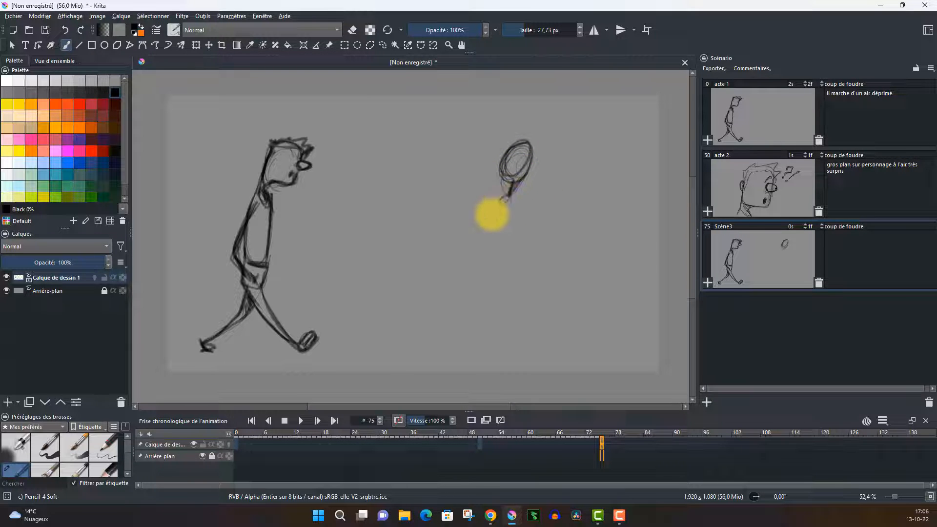
drag(522, 198, 512, 237)
mouse_move(522, 202)
mouse_down()
mouse_move(488, 245)
mouse_move(508, 193)
mouse_move(502, 258)
mouse_move(489, 249)
mouse_move(509, 192)
mouse_move(507, 241)
mouse_move(491, 258)
mouse_move(511, 194)
mouse_move(486, 260)
mouse_move(508, 191)
mouse_move(493, 262)
mouse_move(513, 193)
mouse_move(520, 216)
mouse_move(485, 258)
mouse_move(504, 192)
mouse_move(477, 213)
mouse_move(487, 206)
mouse_move(485, 223)
mouse_move(479, 212)
mouse_move(501, 240)
mouse_move(505, 216)
mouse_move(507, 283)
mouse_move(509, 206)
mouse_move(512, 277)
mouse_move(504, 274)
mouse_move(523, 294)
mouse_move(493, 220)
mouse_move(491, 265)
mouse_move(506, 253)
mouse_move(501, 289)
mouse_up()
mouse_move(485, 237)
mouse_down()
mouse_move(475, 292)
mouse_move(475, 280)
mouse_move(518, 291)
mouse_move(479, 272)
mouse_move(512, 284)
mouse_move(502, 281)
mouse_move(464, 321)
mouse_up()
mouse_move(502, 290)
mouse_down()
mouse_move(483, 303)
mouse_move(474, 294)
mouse_move(483, 277)
mouse_move(443, 348)
mouse_move(480, 283)
mouse_move(446, 342)
mouse_move(430, 340)
mouse_move(436, 344)
mouse_move(488, 278)
mouse_move(466, 310)
mouse_up()
mouse_move(485, 258)
mouse_down()
mouse_move(470, 285)
mouse_move(490, 297)
mouse_move(474, 283)
mouse_move(507, 290)
mouse_move(496, 295)
mouse_move(497, 314)
mouse_move(522, 344)
mouse_up()
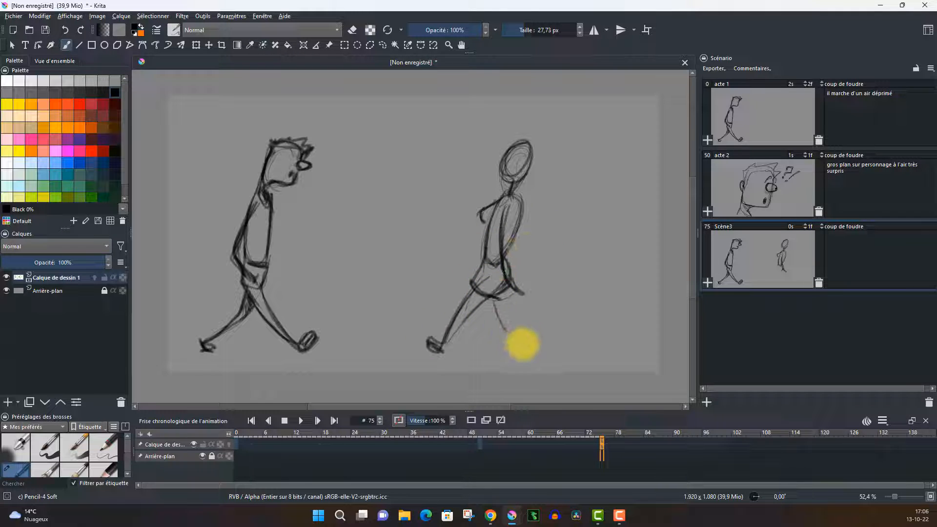
mouse_move(494, 299)
mouse_down()
mouse_move(518, 343)
mouse_move(543, 350)
mouse_up()
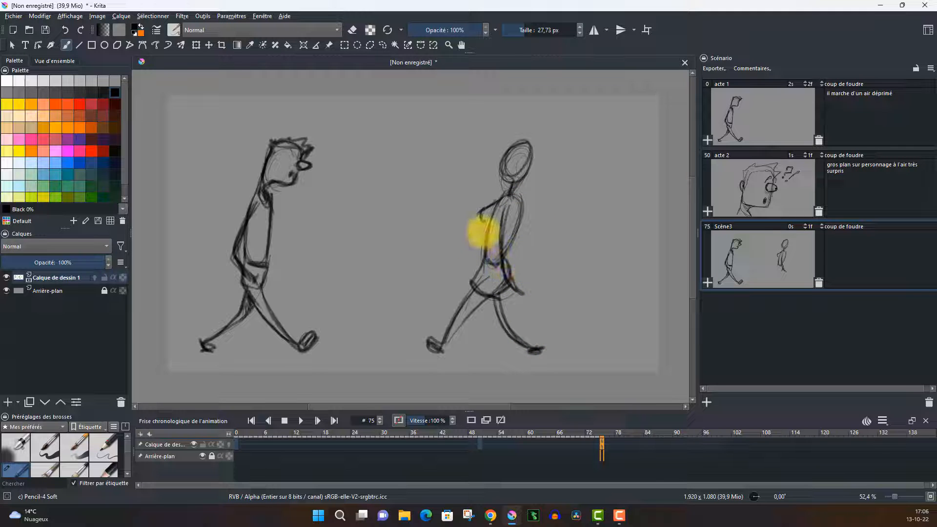
Add the woman's chest, forward arm, flicked hair and skirt shading, plus small pebbles on the ground behind her rear foot
mouse_move(484, 229)
mouse_down()
mouse_move(452, 257)
mouse_move(448, 281)
mouse_move(495, 202)
mouse_move(486, 229)
mouse_move(487, 208)
mouse_up()
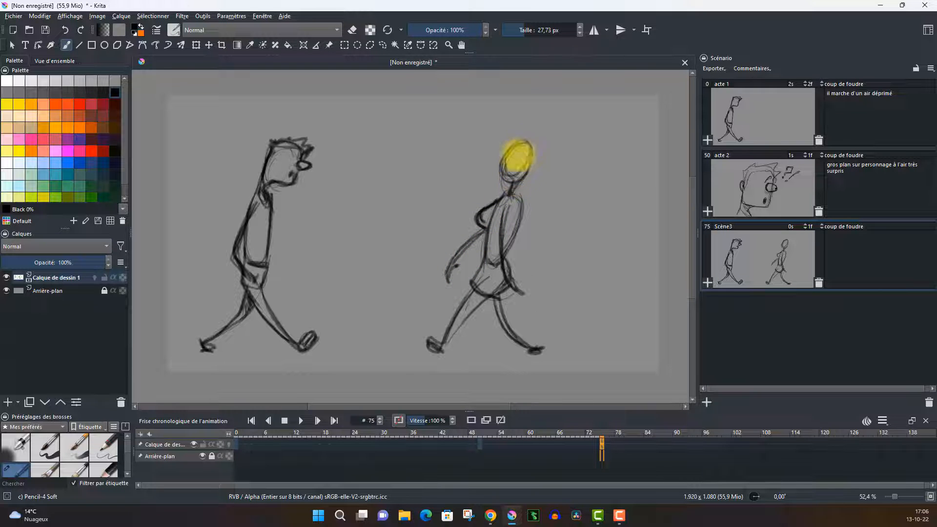
mouse_move(517, 155)
mouse_down()
mouse_move(535, 195)
mouse_move(532, 145)
mouse_move(543, 164)
mouse_move(530, 192)
mouse_move(544, 177)
mouse_move(508, 209)
mouse_up()
mouse_move(475, 272)
mouse_down()
mouse_move(501, 299)
mouse_move(477, 298)
mouse_move(506, 311)
mouse_move(498, 295)
mouse_move(503, 318)
mouse_up()
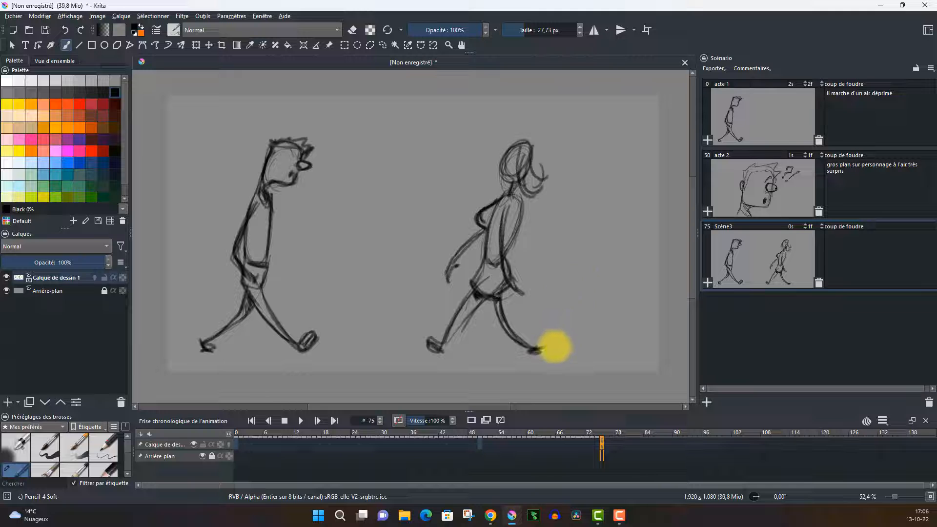
click(578, 345)
mouse_move(559, 337)
mouse_down()
mouse_move(554, 346)
mouse_move(602, 345)
mouse_up()
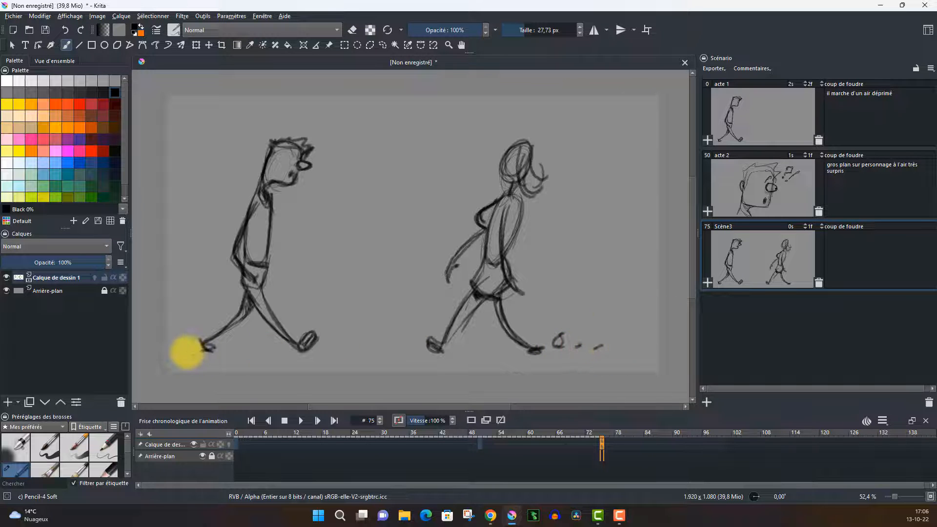
mouse_move(541, 269)
mouse_down()
mouse_move(484, 314)
mouse_move(544, 272)
mouse_up()
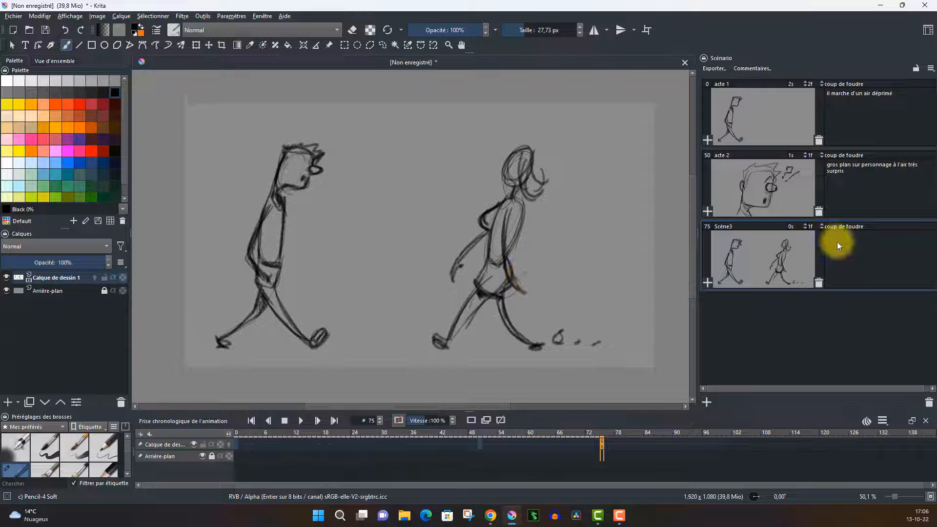
Enter the comment "croise une magnifique jeune femme" for the third scene
click(831, 267)
click(827, 259)
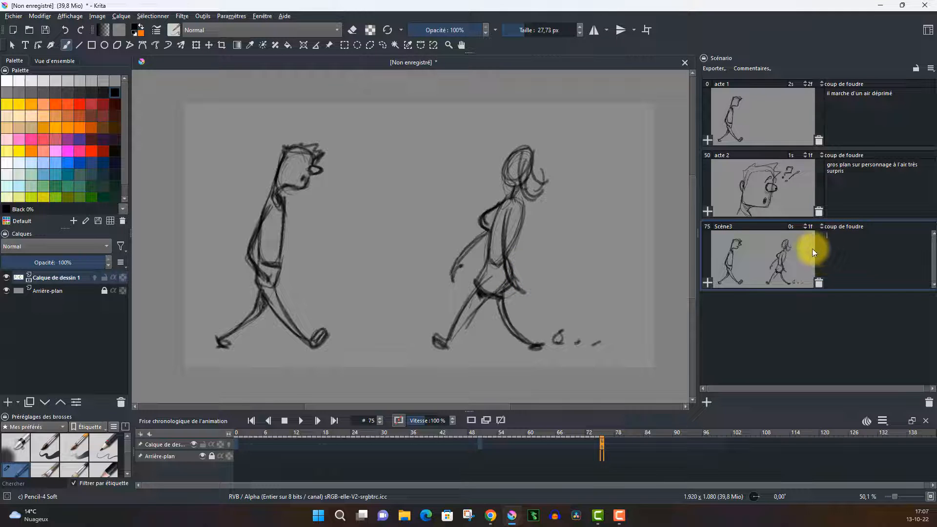
text(croise une magnifique jeune femme)
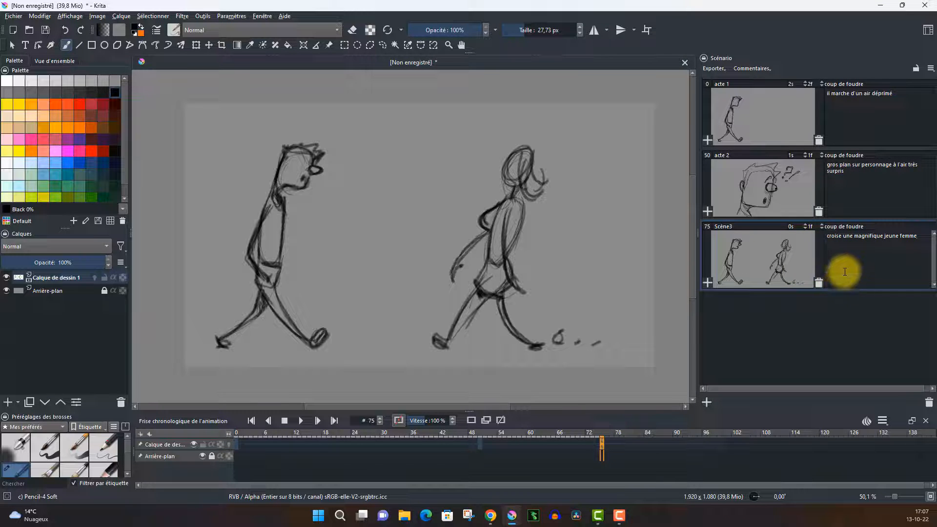
click(837, 314)
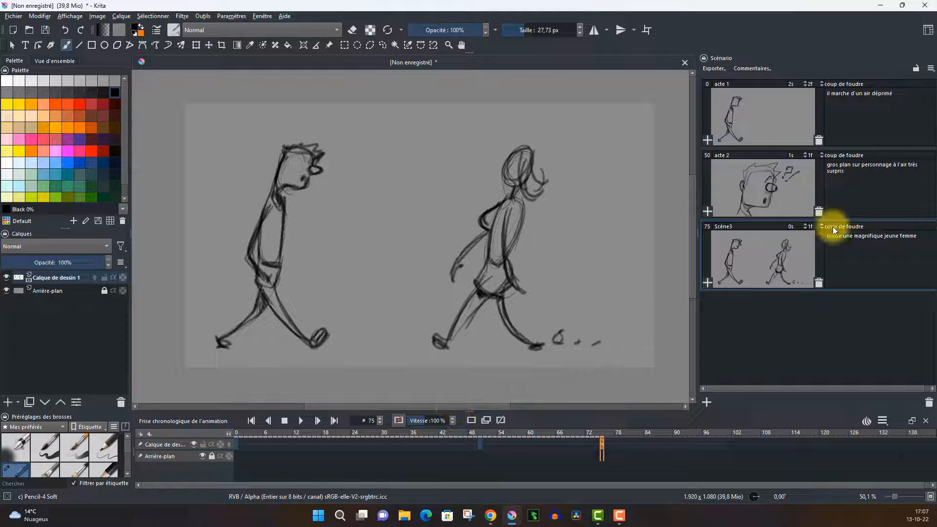
Set the third scene's duration to 2 seconds 2 frames
click(806, 224)
click(805, 225)
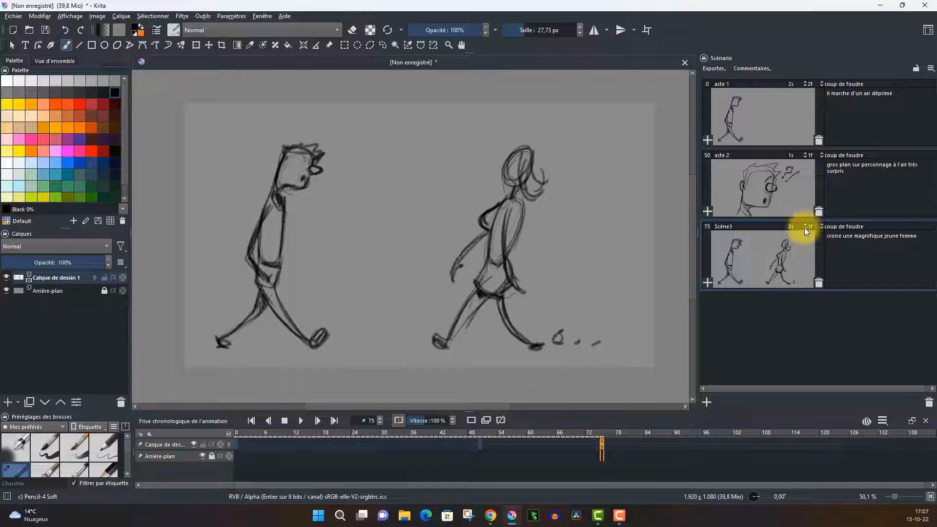
click(805, 227)
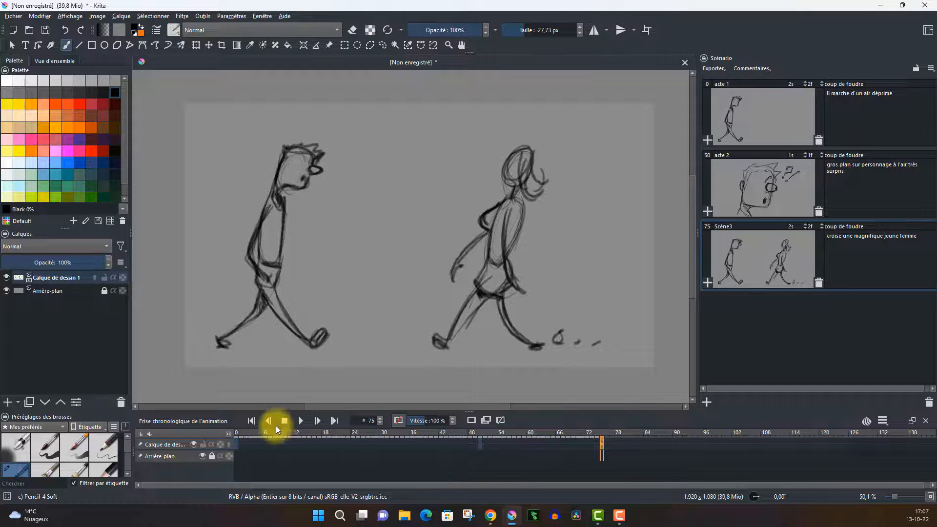
Play the storyboard from the first frame to check the reworked third scene, and stop playback
click(252, 422)
click(303, 421)
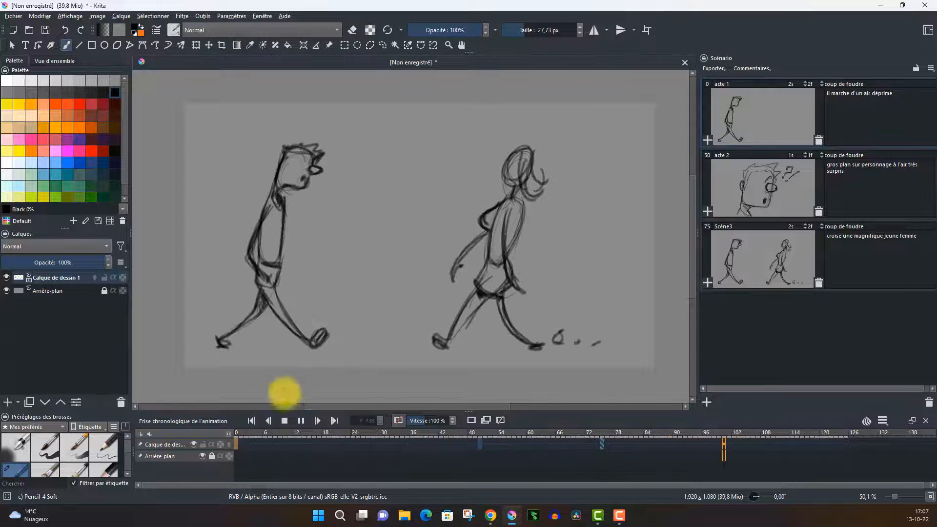
click(285, 420)
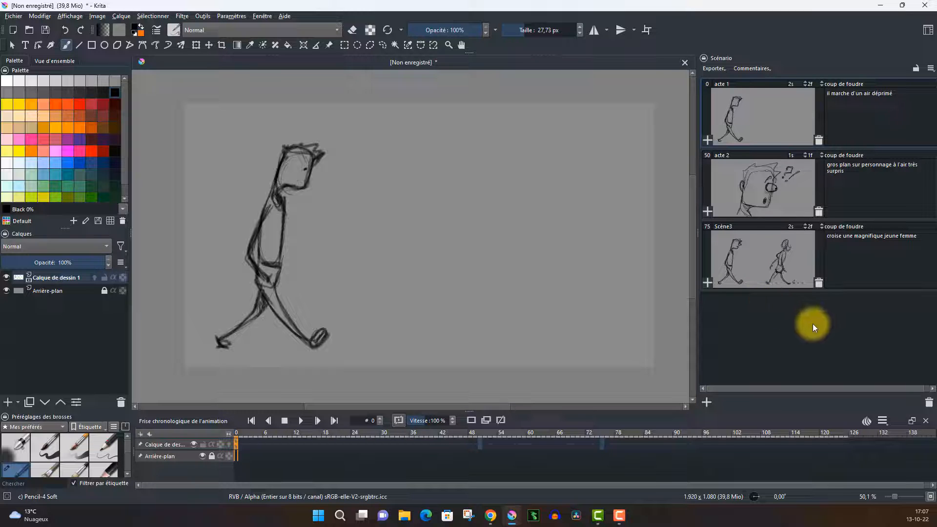
Try durations of 4 seconds and 1 second for "acte 1", and set it to 3 seconds
mouse_move(508, 253)
mouse_down()
mouse_move(479, 276)
mouse_move(508, 252)
mouse_up()
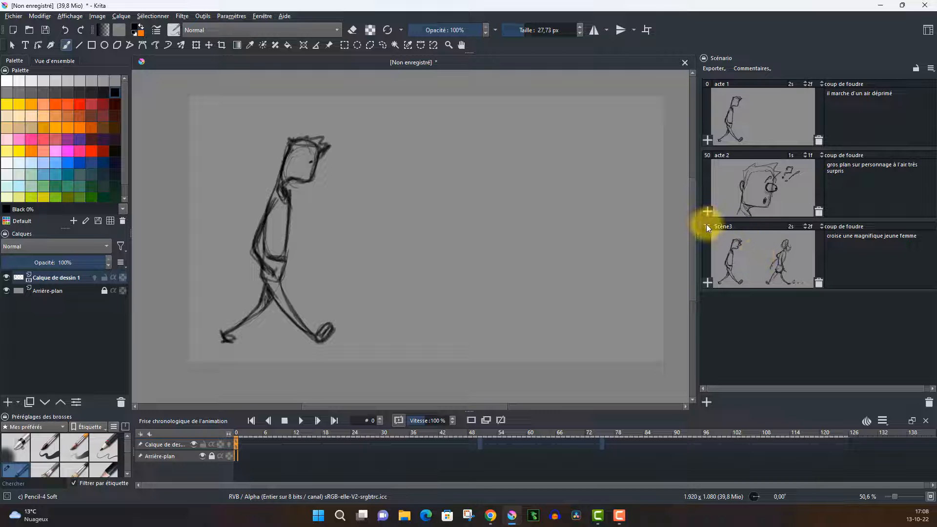
click(806, 82)
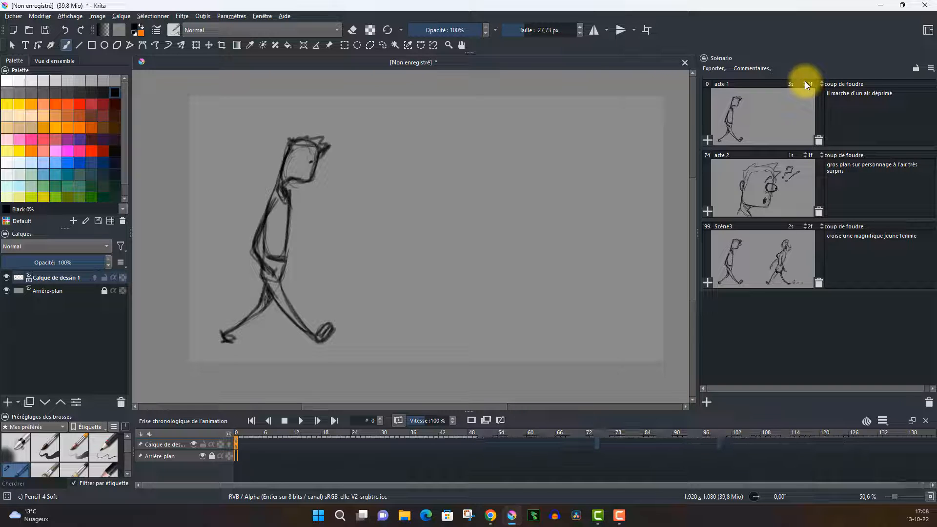
click(805, 82)
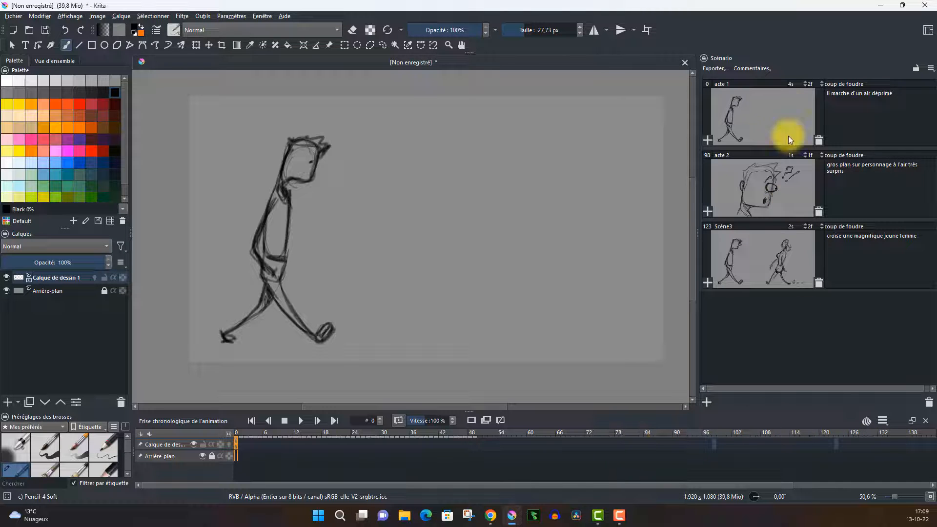
click(805, 87)
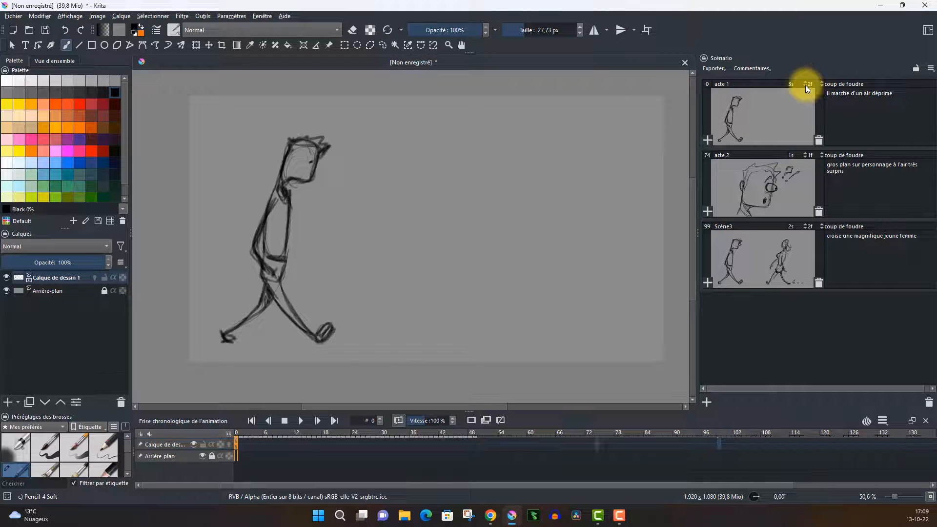
click(805, 87)
click(806, 87)
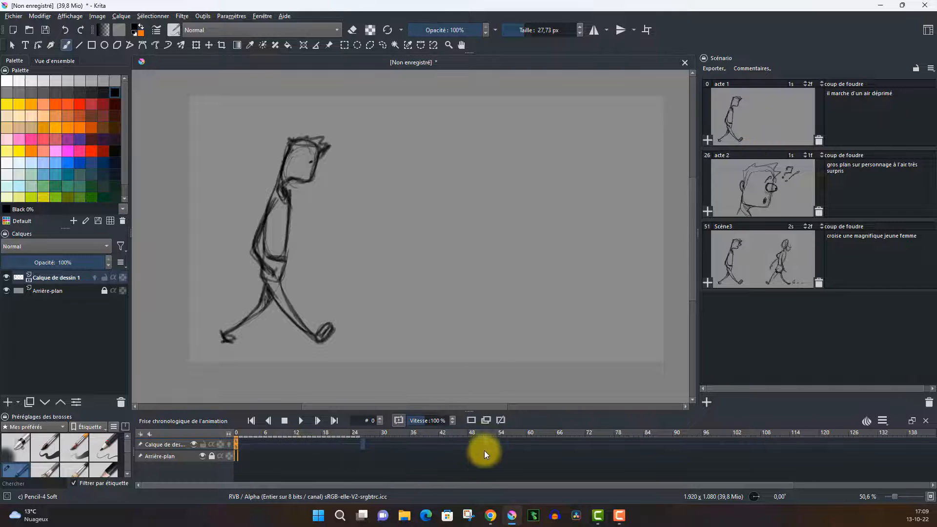
click(806, 81)
click(806, 81)
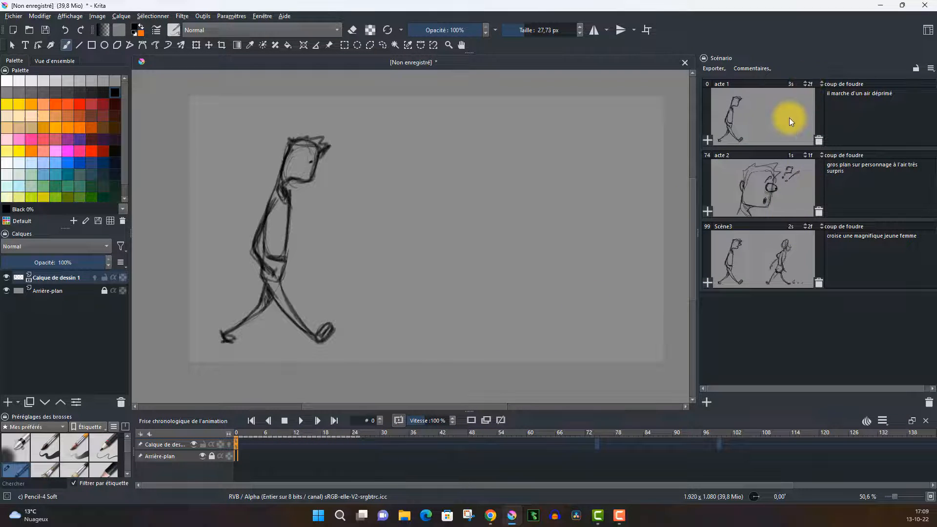
View the "acte 2" scene and inspect the storyboard's list of comment fields
click(766, 209)
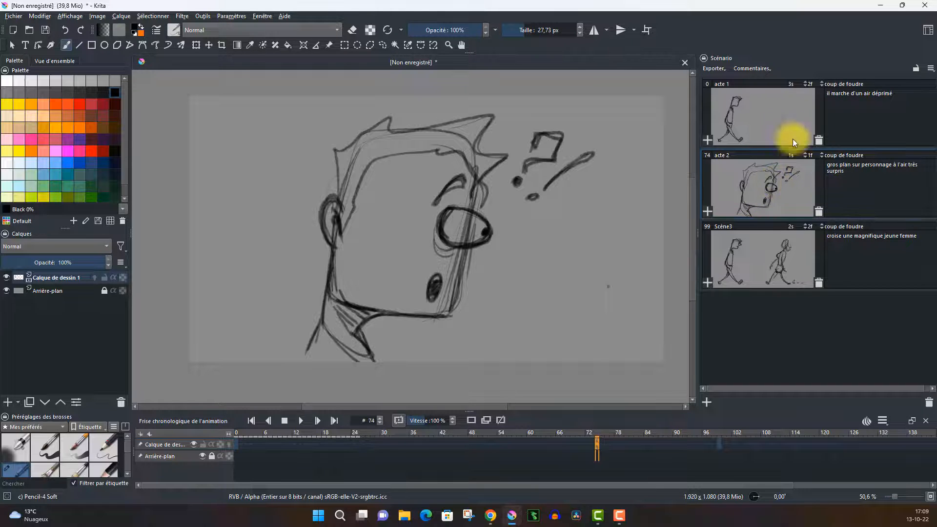
click(757, 71)
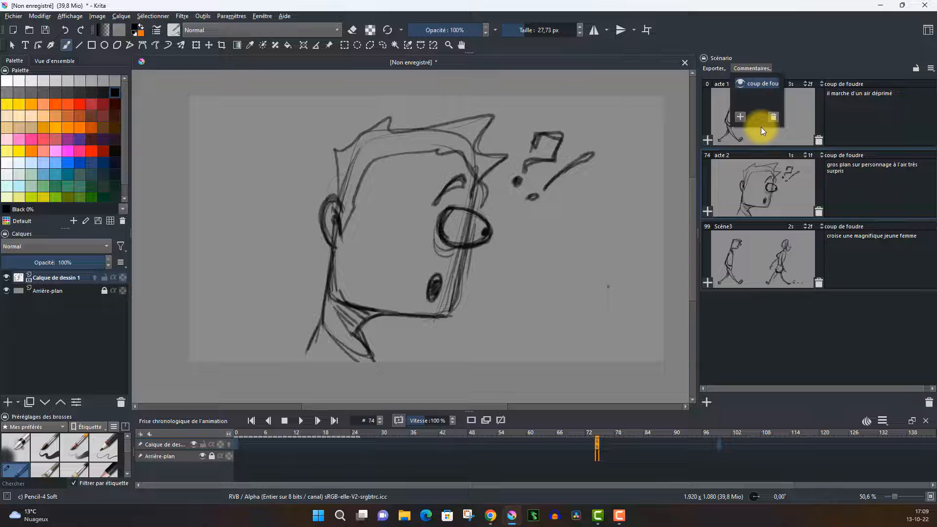
click(774, 348)
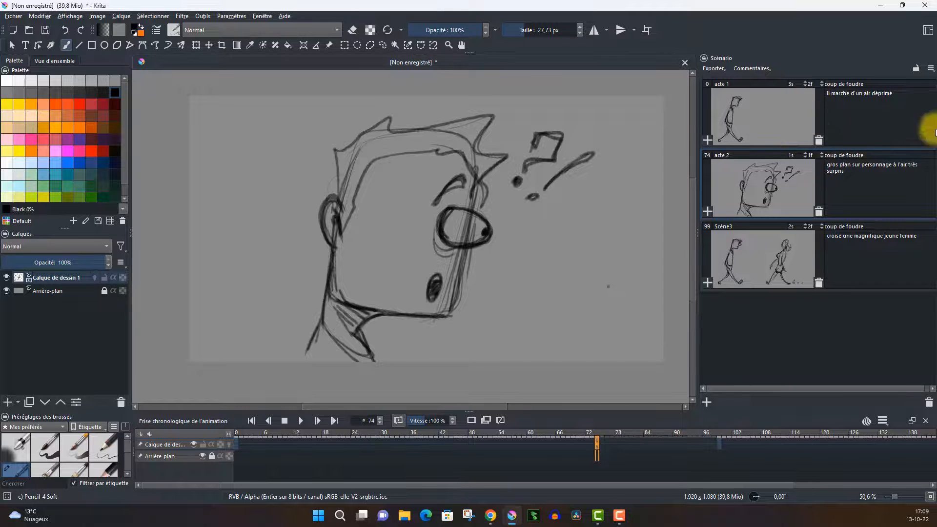
Add a blank fourth scene after the third one and delete it again
click(742, 284)
click(708, 283)
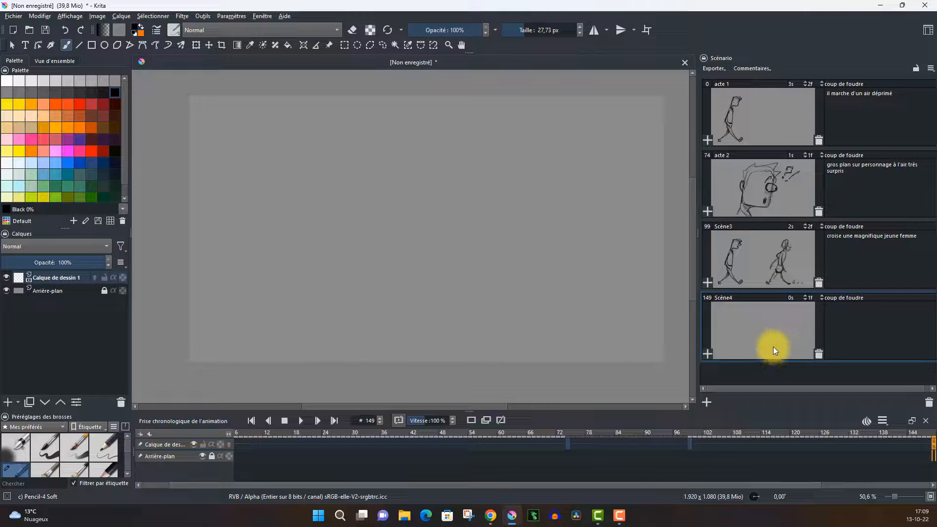
click(819, 353)
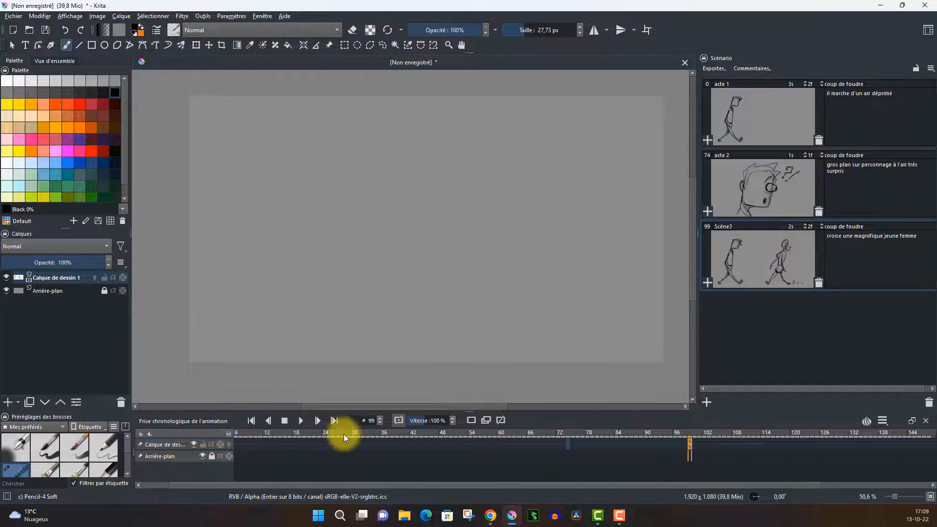
Replay the storyboard from the start to check the timing with the longer "acte 1", and stop playback
click(252, 421)
click(298, 421)
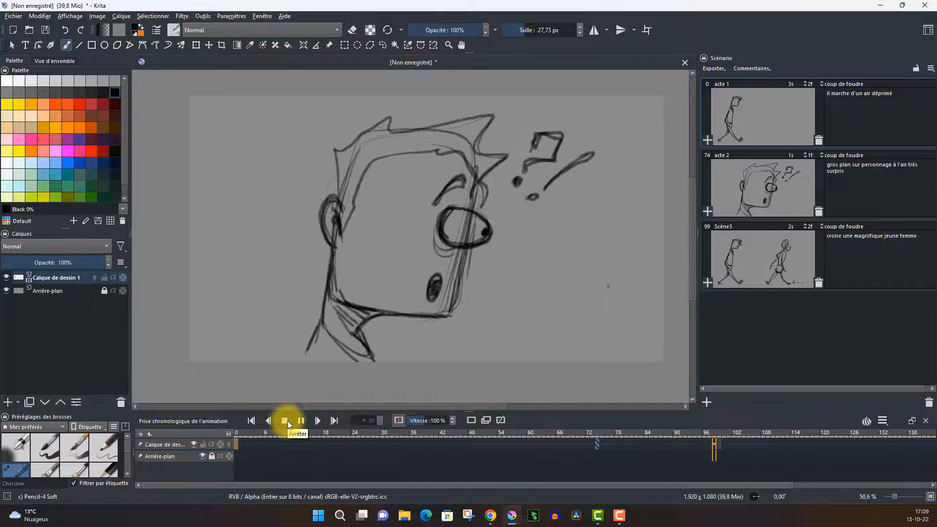
click(286, 420)
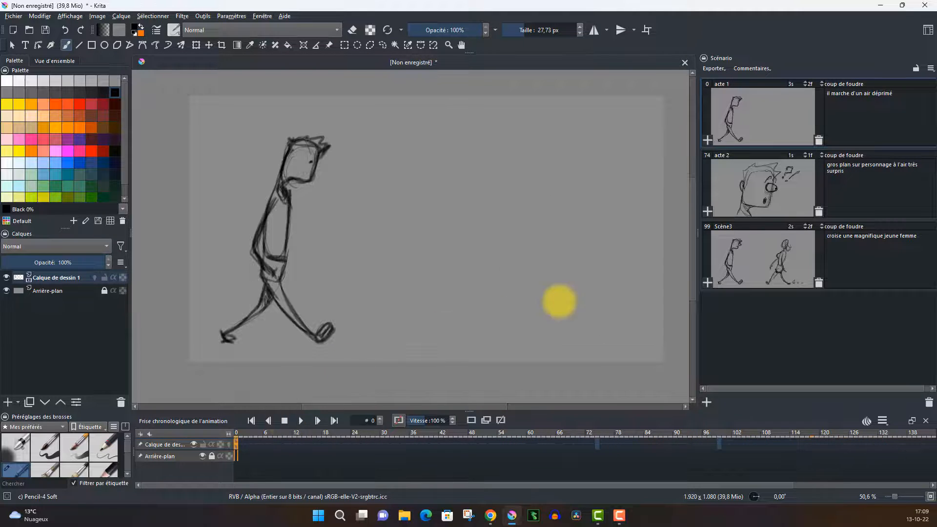
Start a PDF export of the storyboard with the page size A4 and the orientation Paysage
click(789, 265)
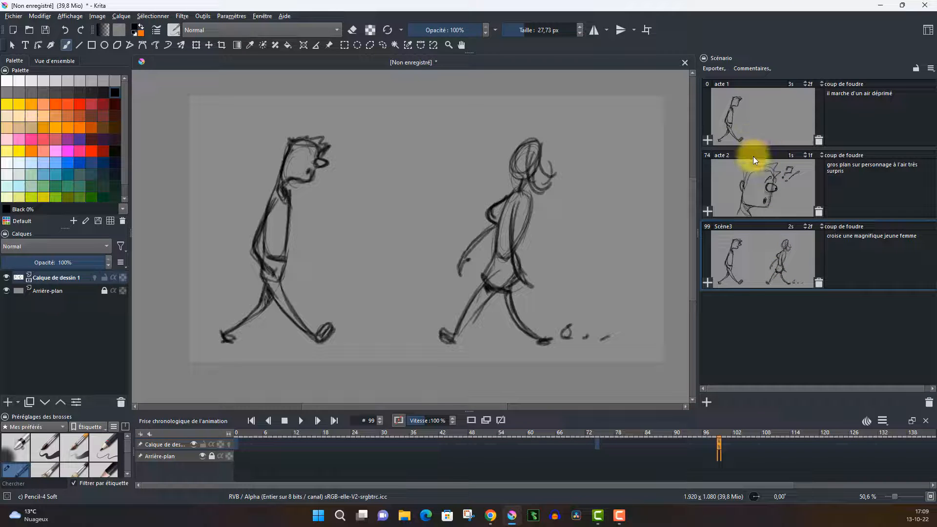
click(714, 68)
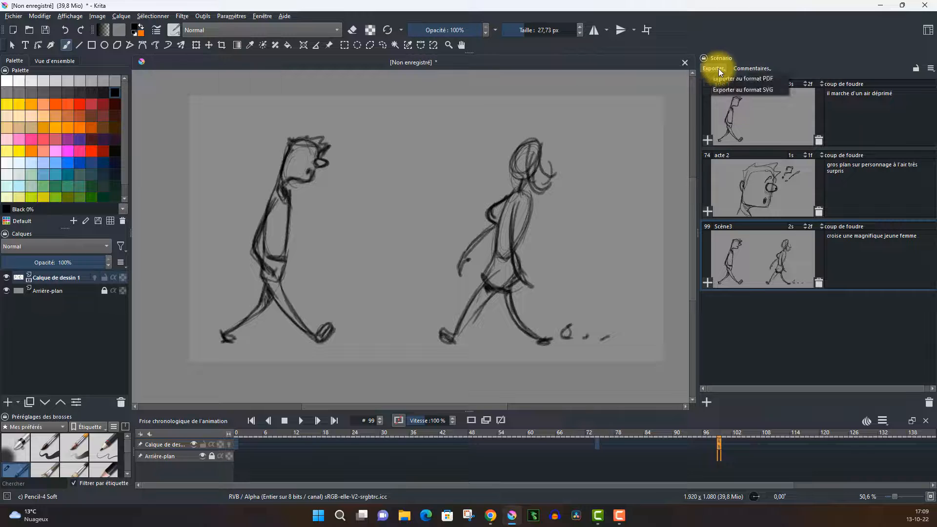
click(763, 80)
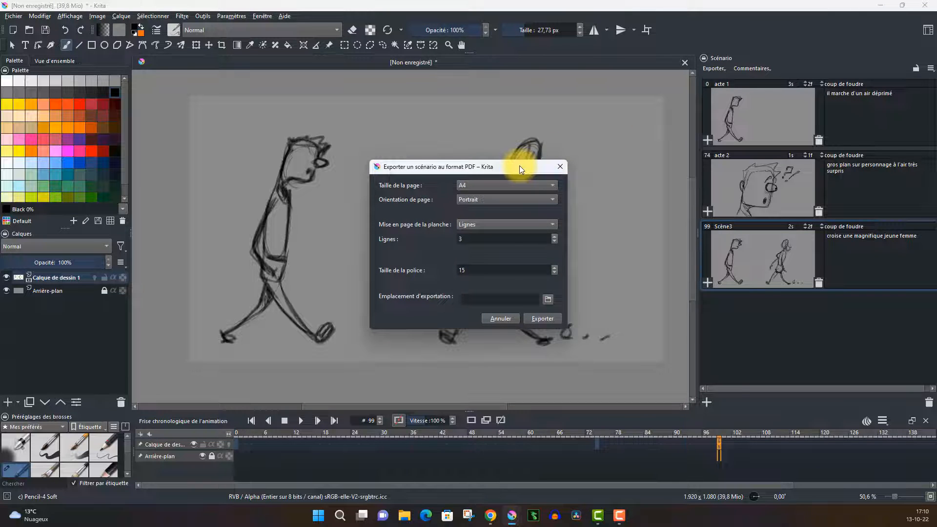
drag(520, 165, 515, 151)
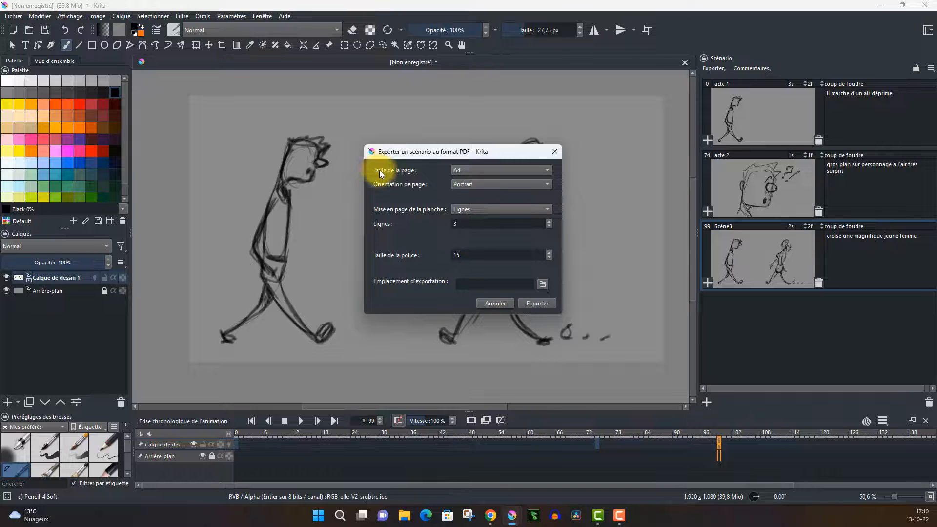
click(549, 168)
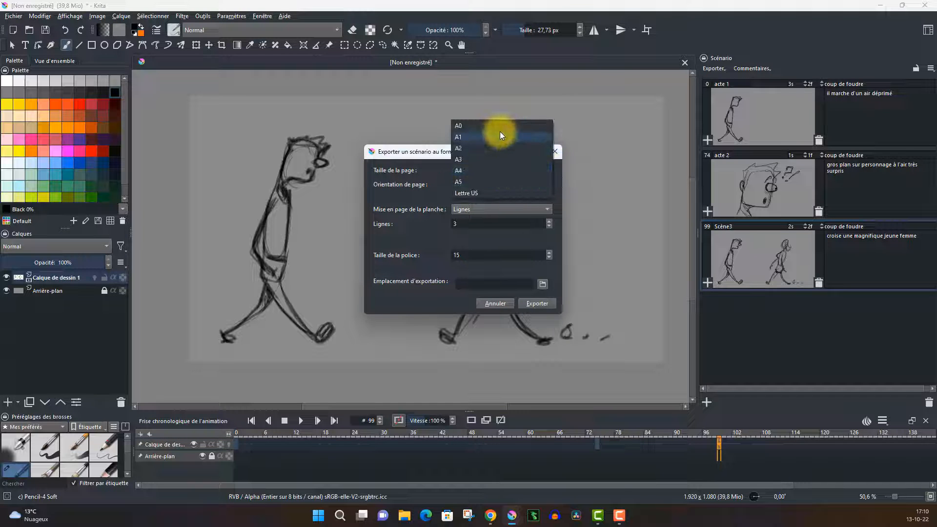
click(494, 170)
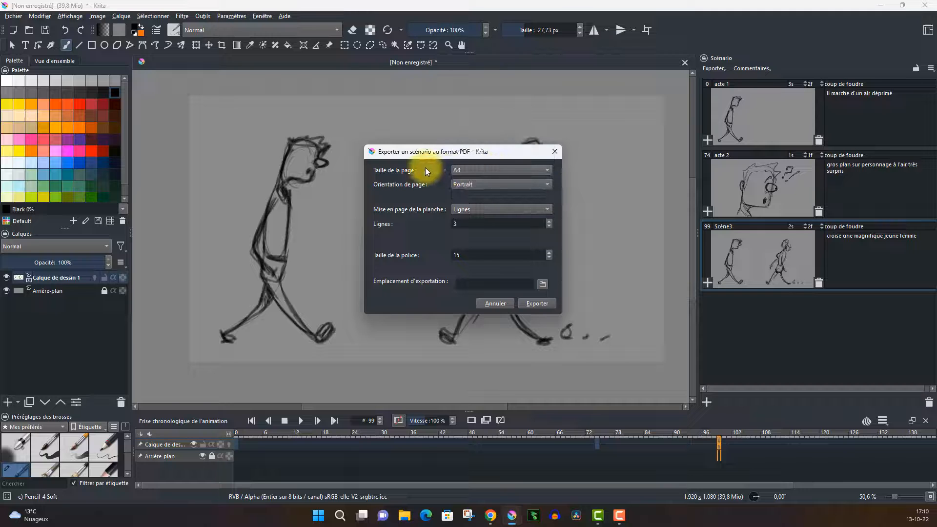
click(545, 185)
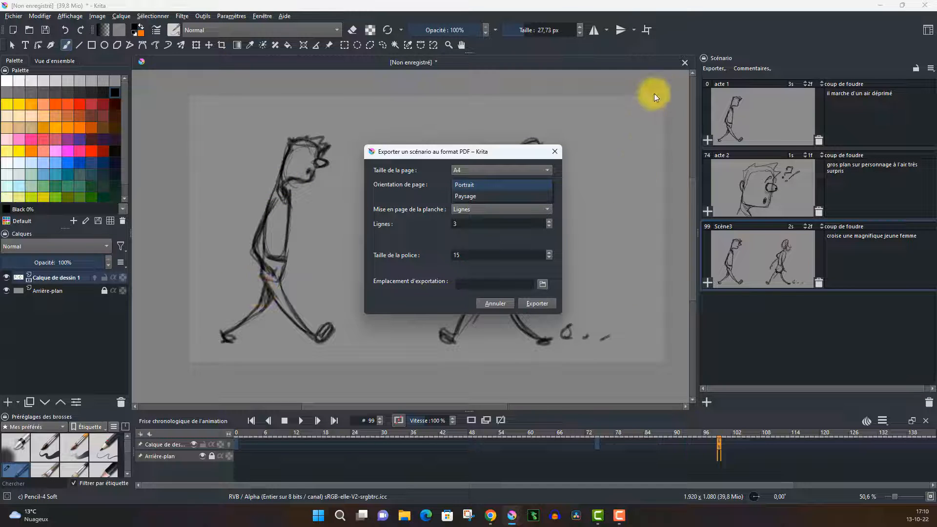
click(488, 198)
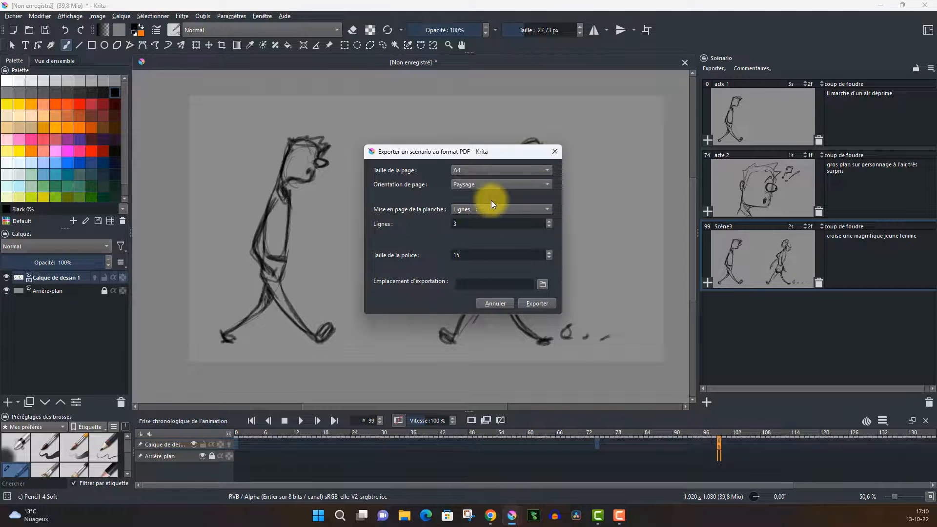
Review the available board layouts for the PDF export and keep Lignes
click(546, 208)
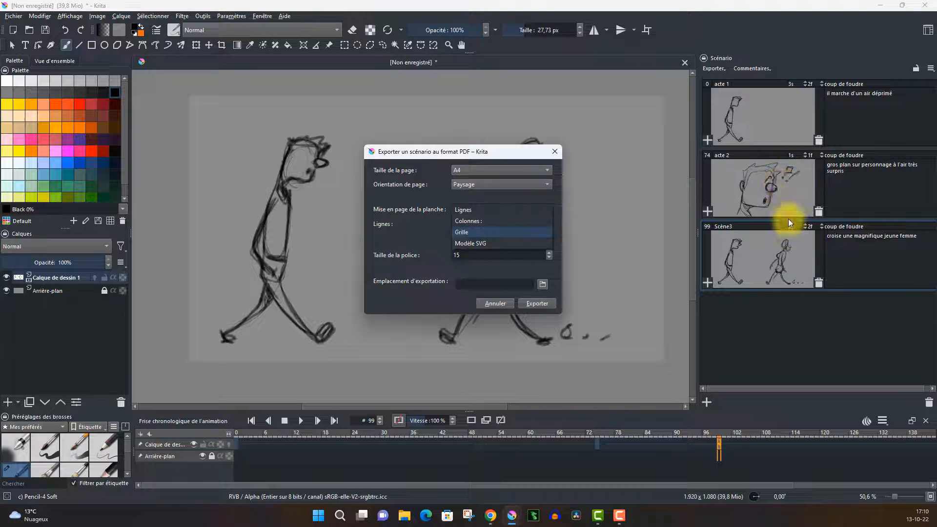
click(468, 209)
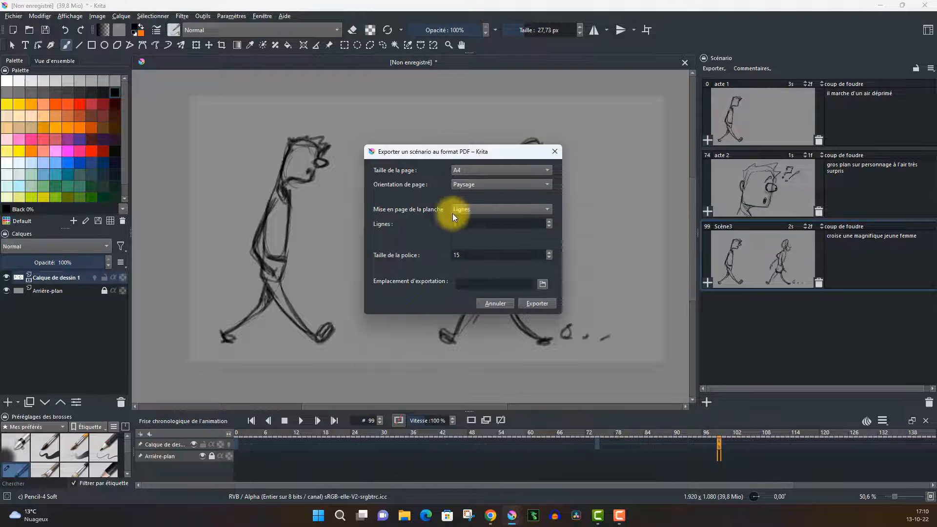
click(550, 210)
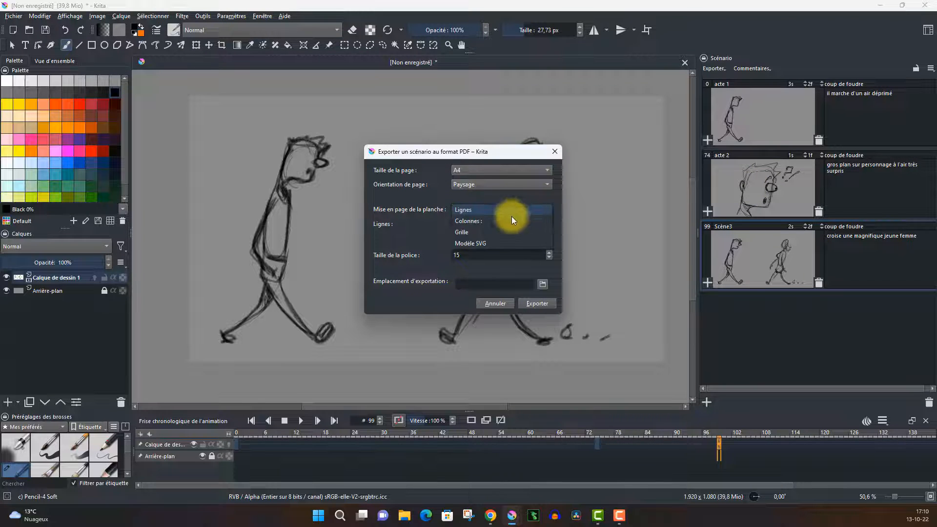
click(523, 210)
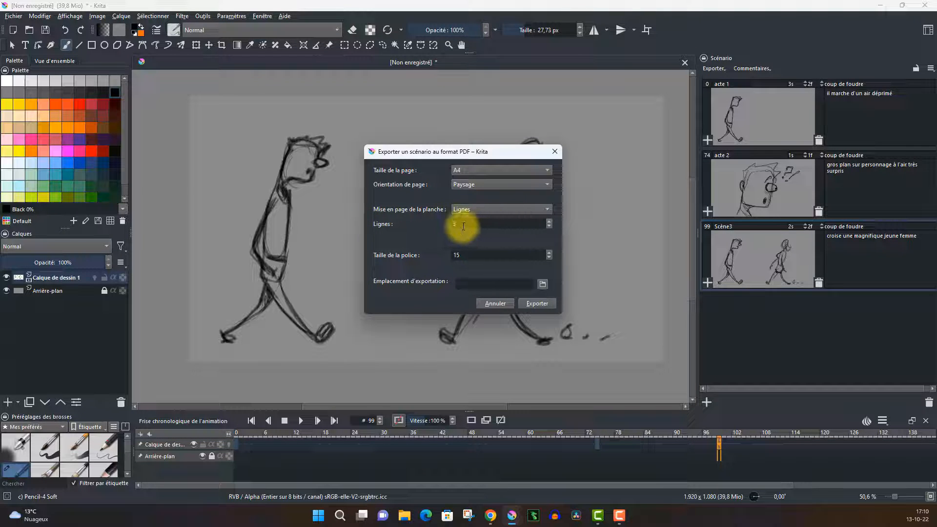
Try 6 rows for the PDF page, then set the rows to 3 and the font size to 15
click(549, 222)
click(549, 221)
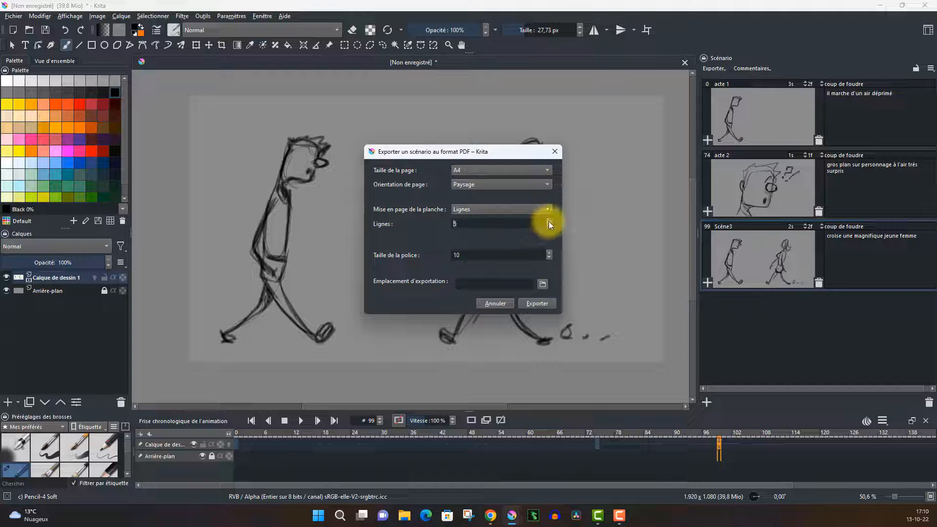
click(548, 221)
click(483, 225)
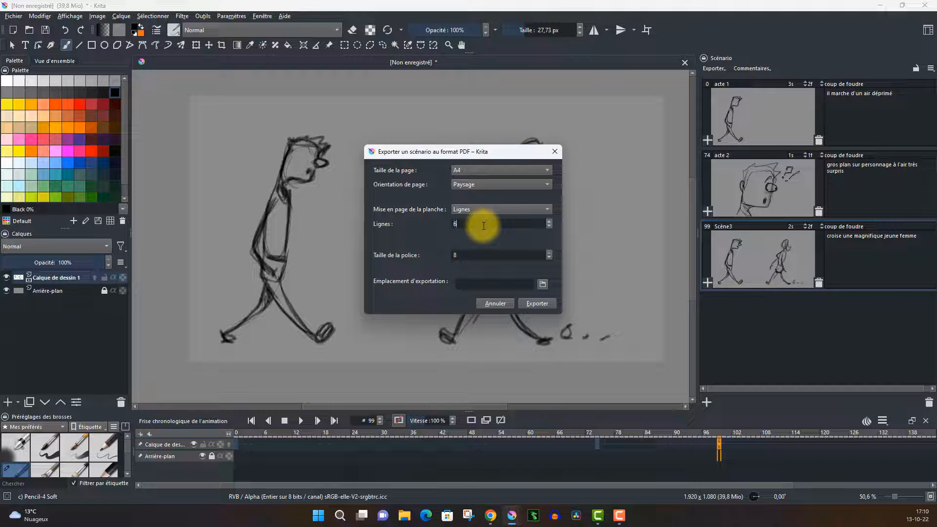
key(BackSpace)
text(3)
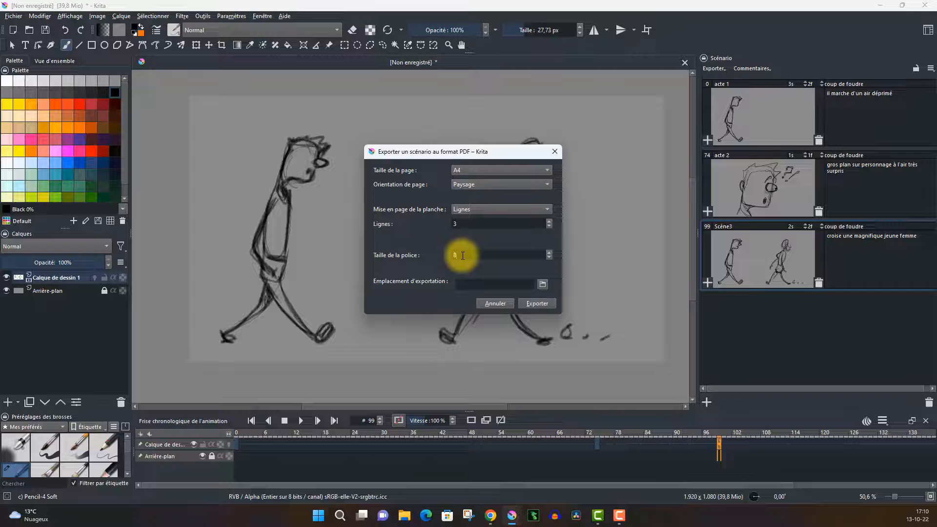
text(15)
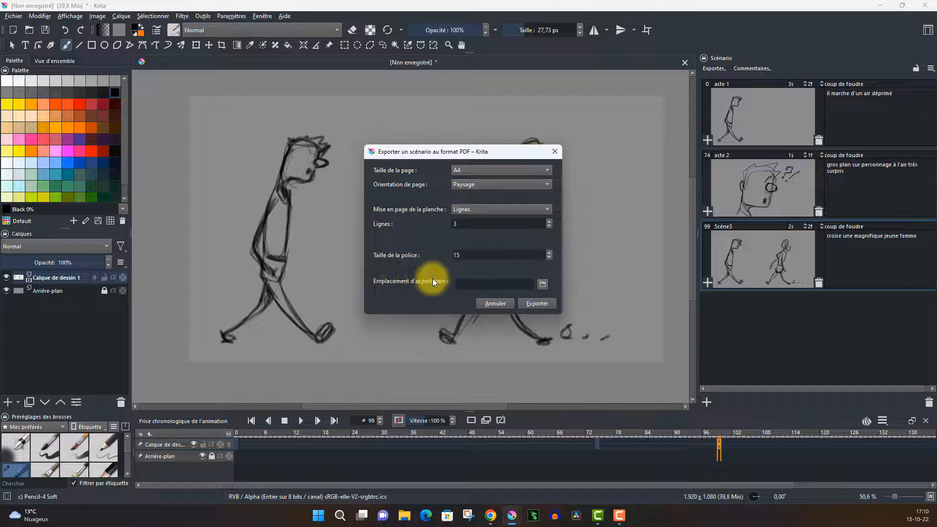
Choose the folder "animation dans krita" within "Mes projets" on Windows (C:) as the export location
click(544, 286)
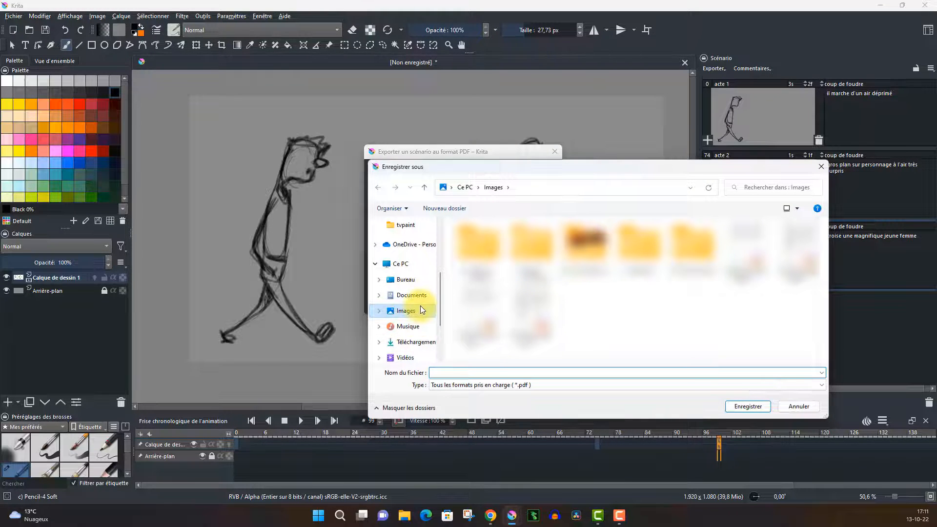
scroll(407, 317, down, 3)
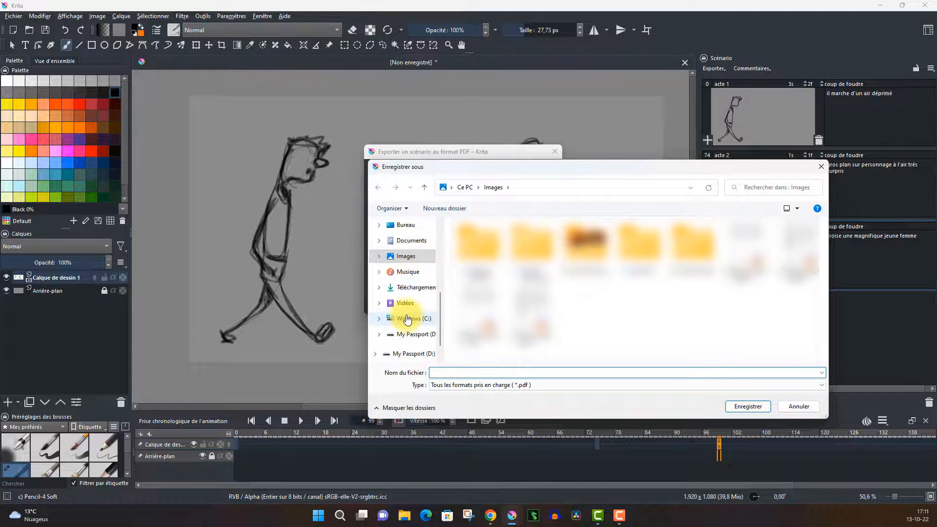
click(412, 287)
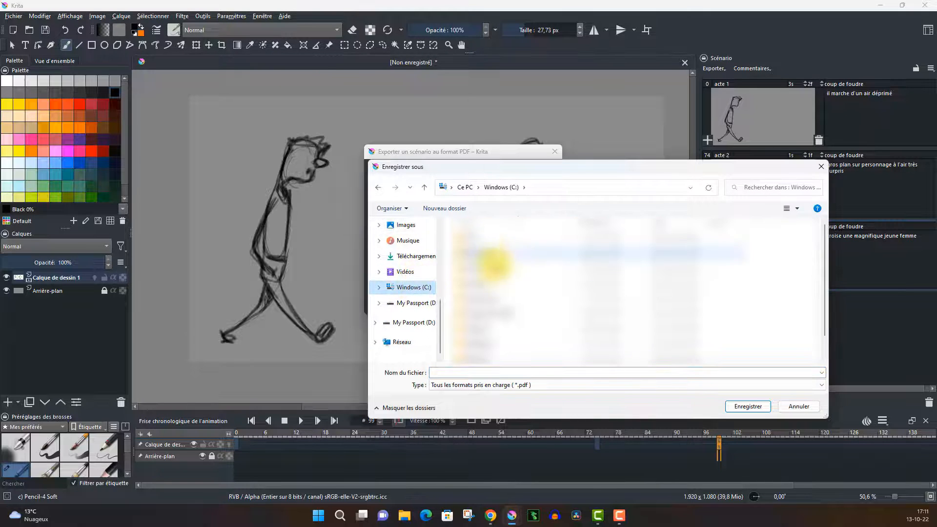
double_click(492, 254)
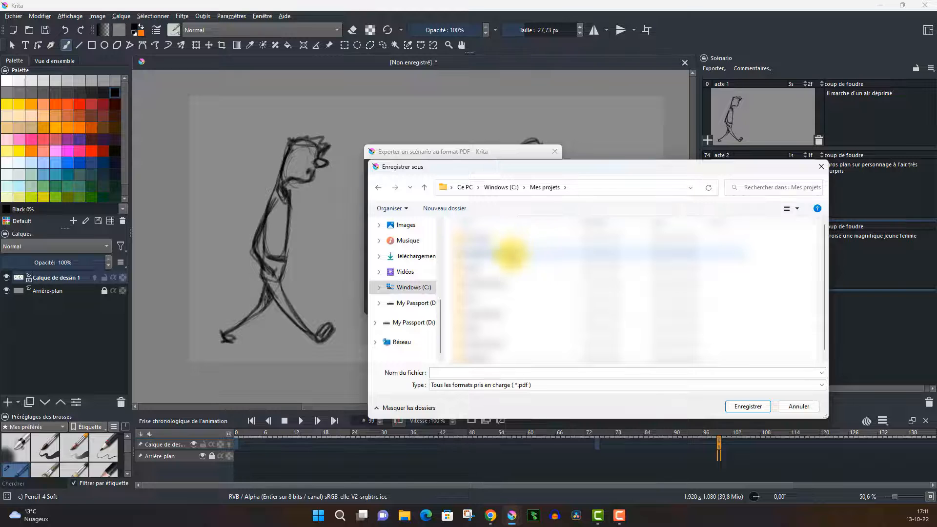
click(510, 253)
double_click(511, 254)
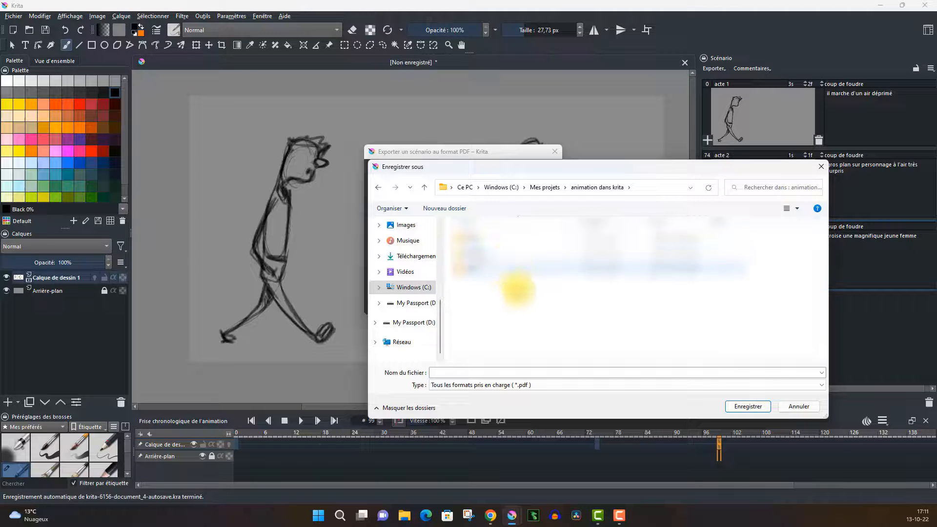
Save the PDF under the file name "test storuboard" and run the storyboard export
click(483, 373)
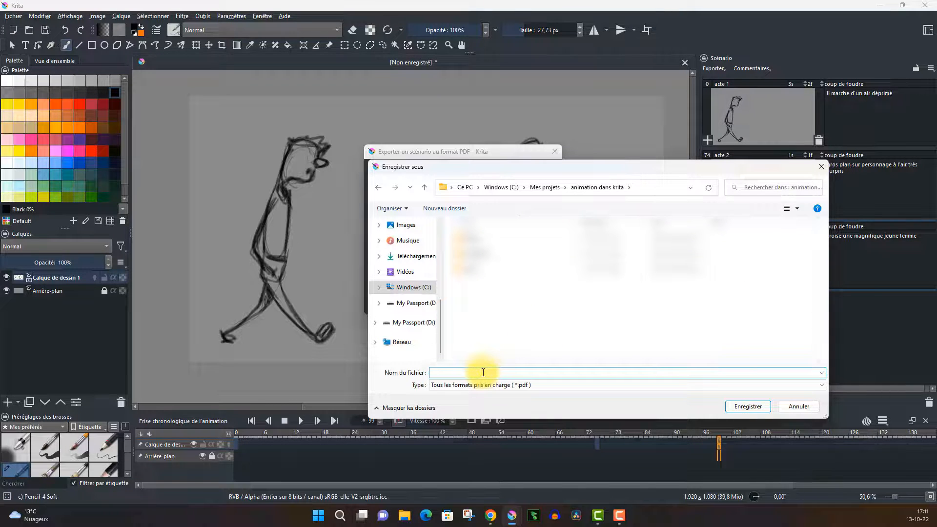
text(test storuboard)
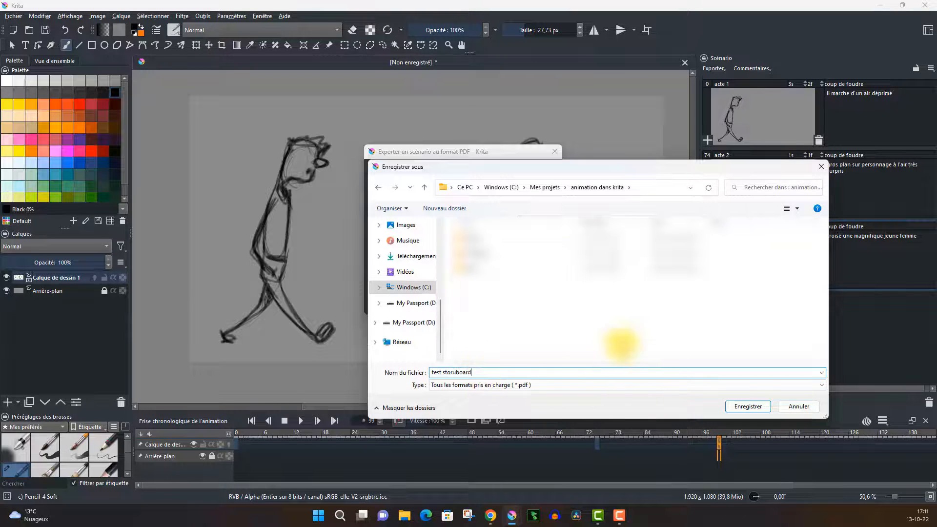
click(756, 410)
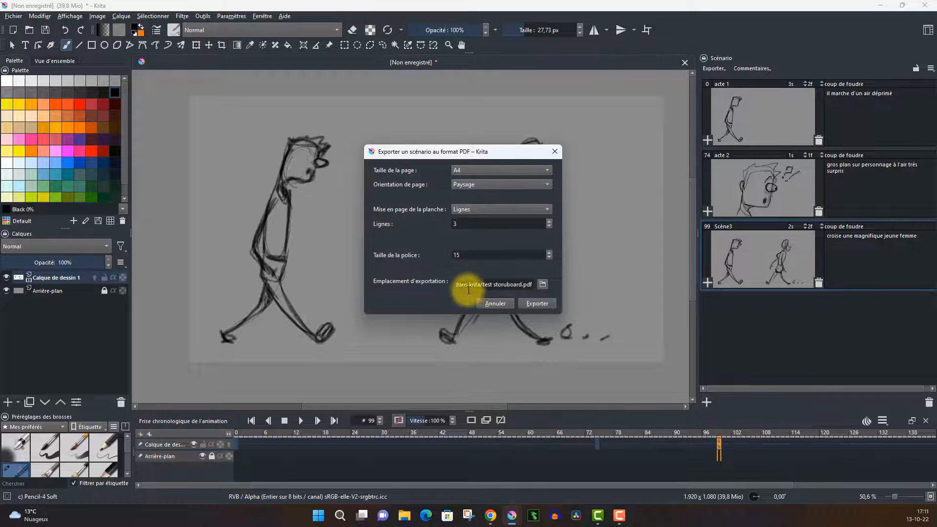
click(537, 303)
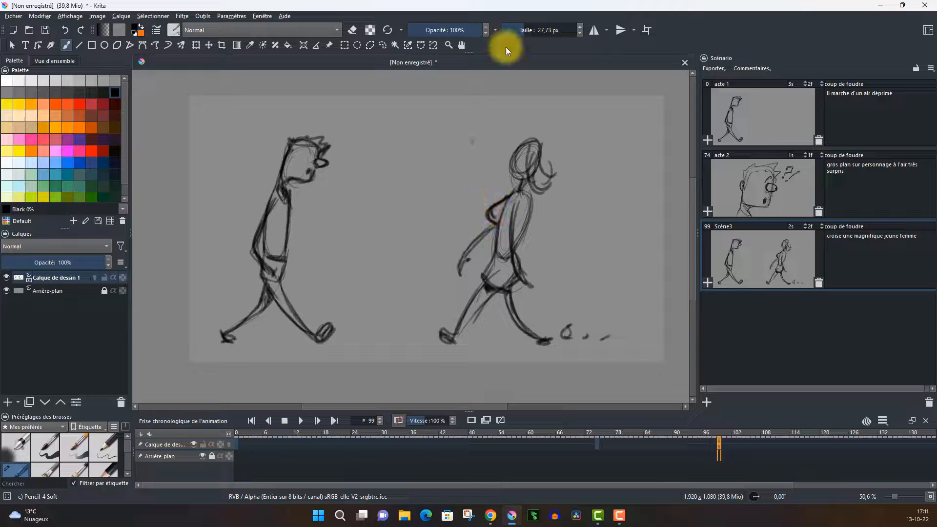
click(404, 0)
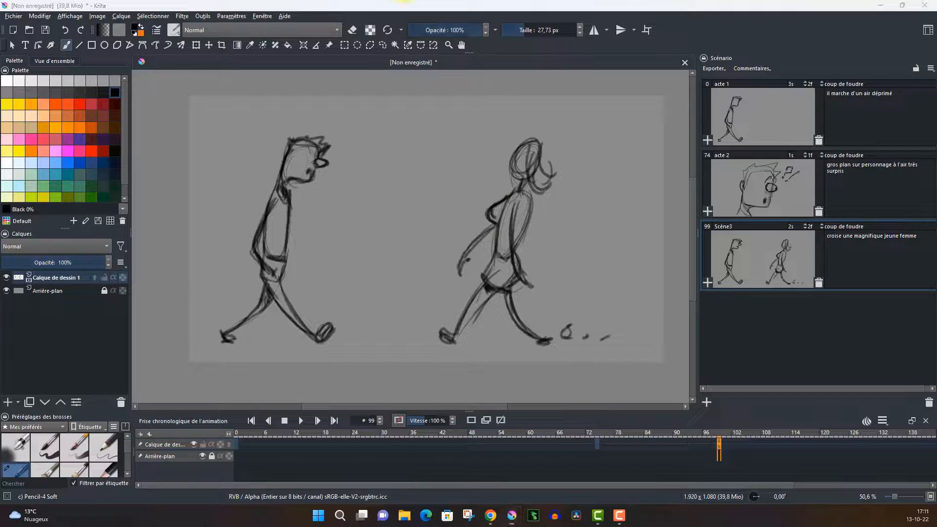